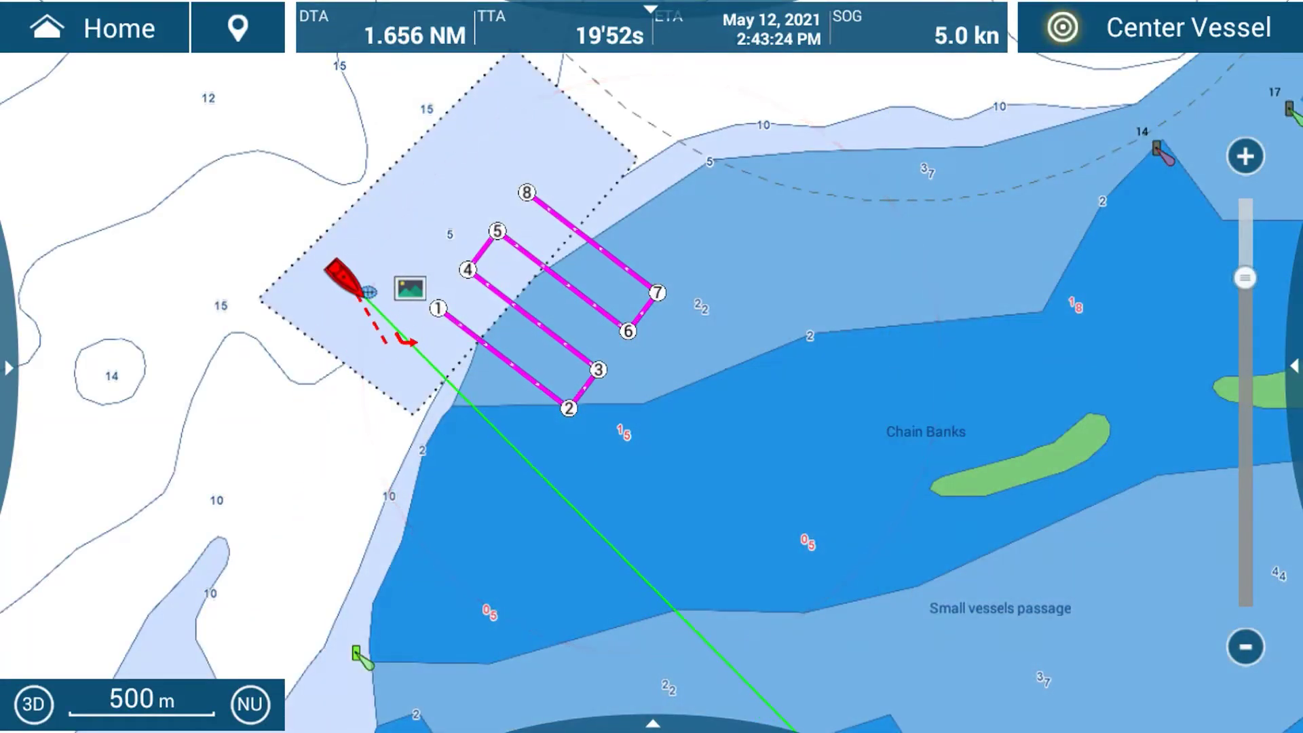
- Show the NavData databoxes beside the chart, hide them, and show them again
drag(528, 359, 776, 374)
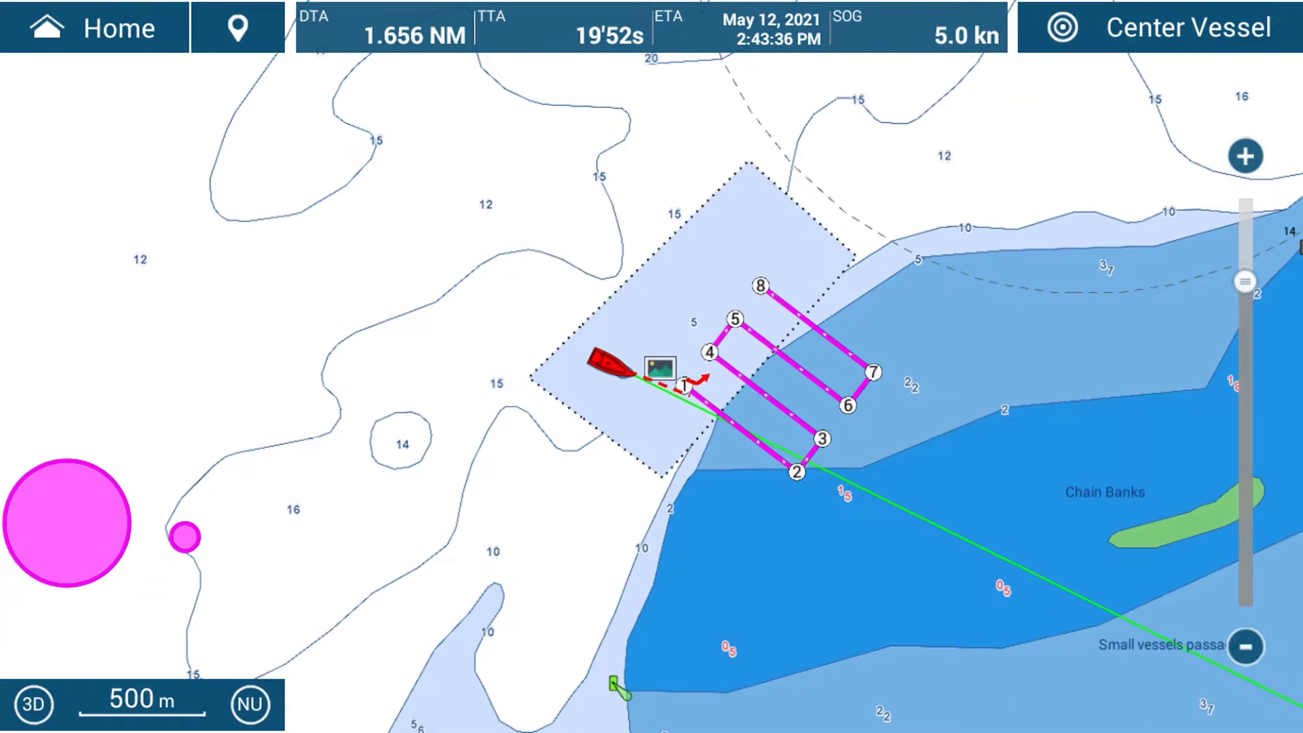
drag(2, 367, 204, 367)
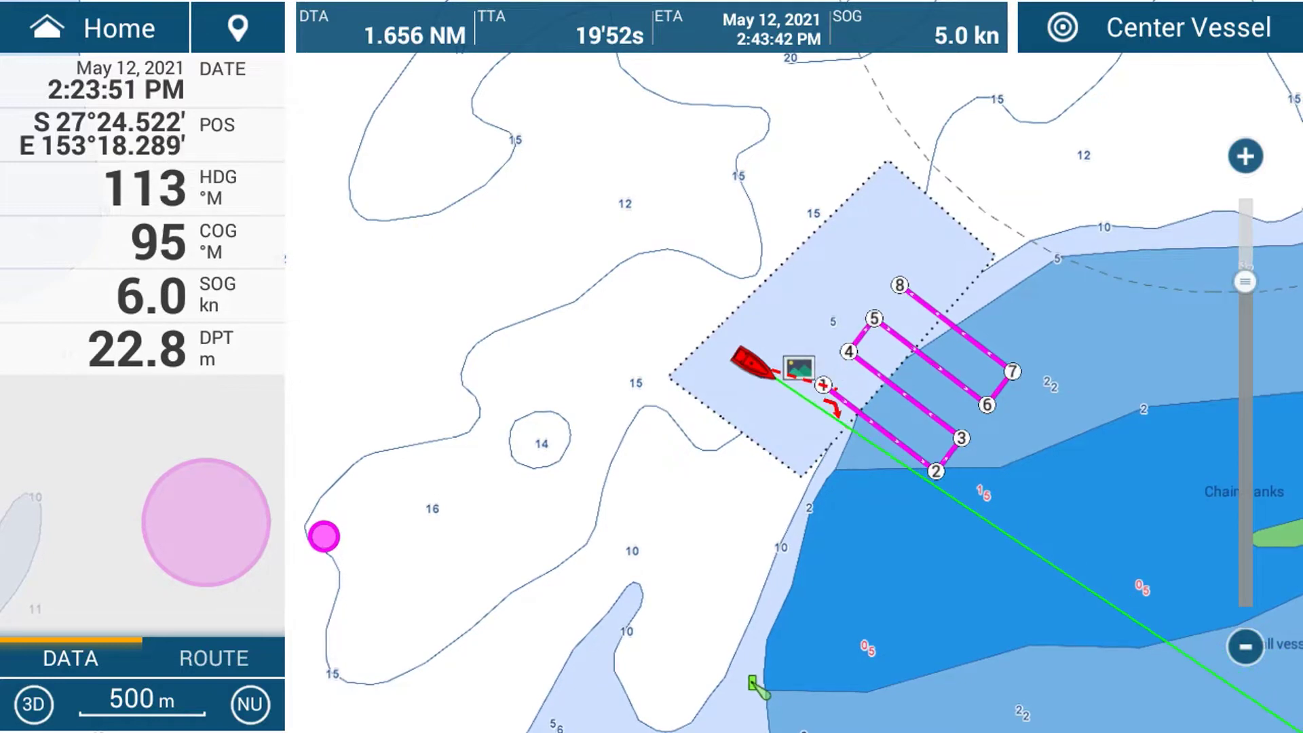
drag(1300, 367, 1087, 367)
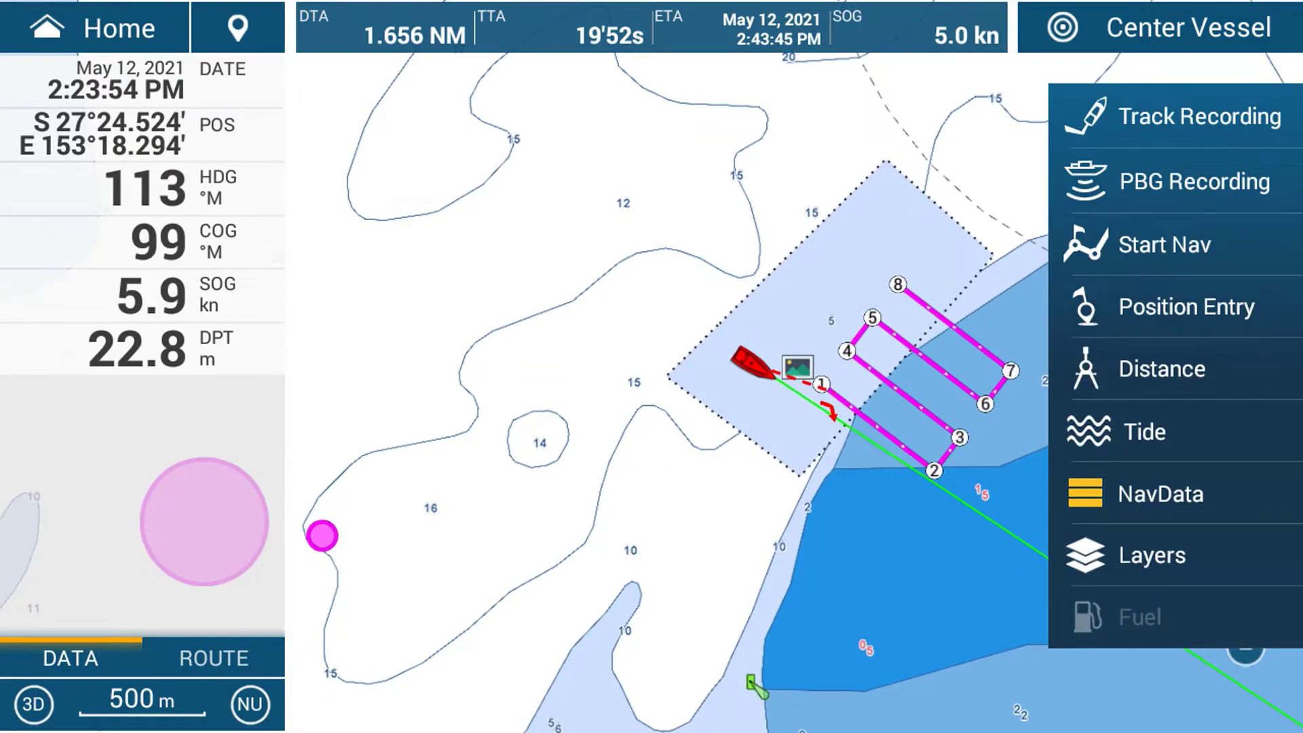
click(1175, 494)
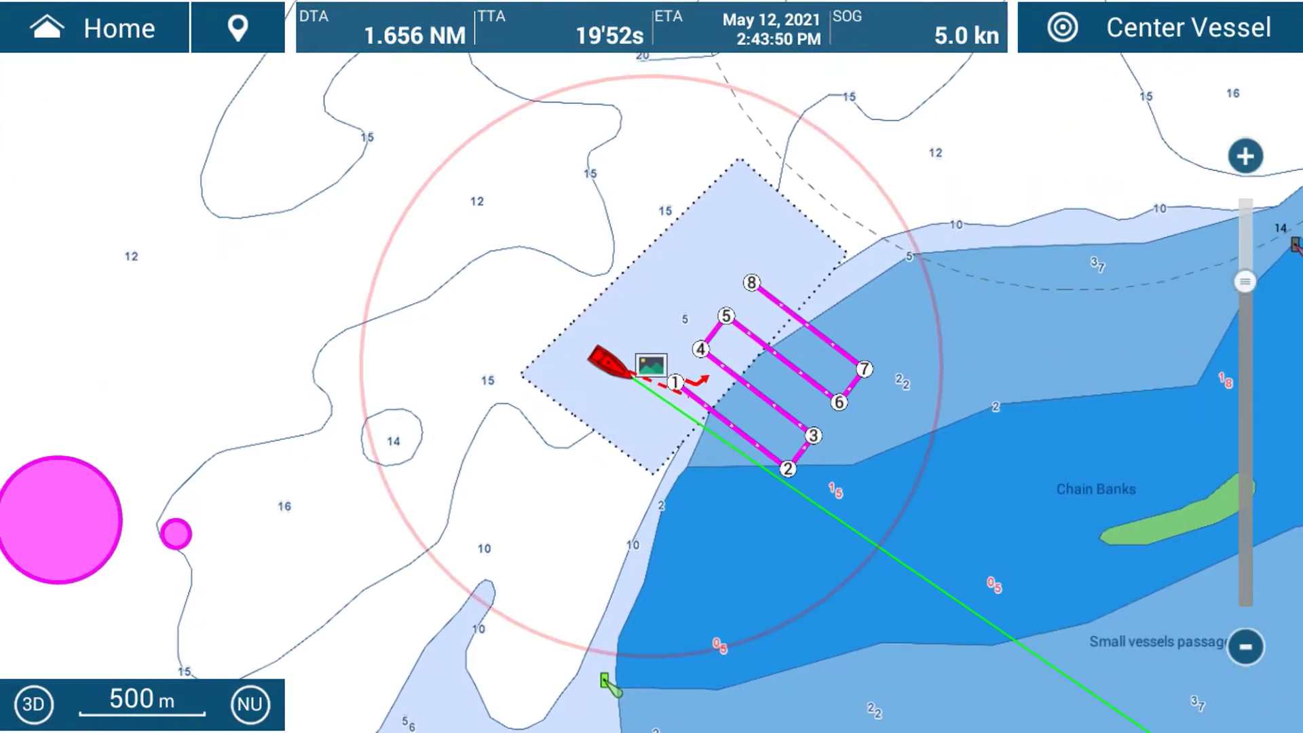
drag(1300, 367, 1100, 367)
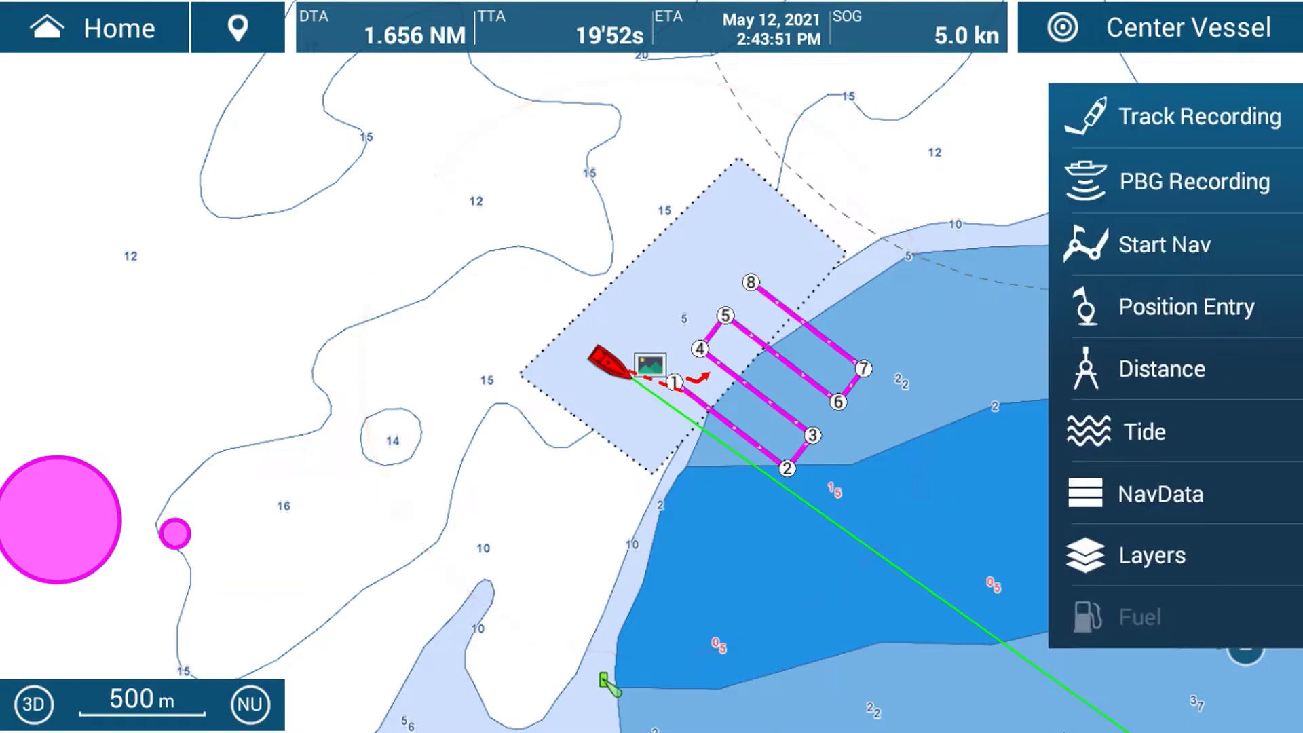
click(1160, 493)
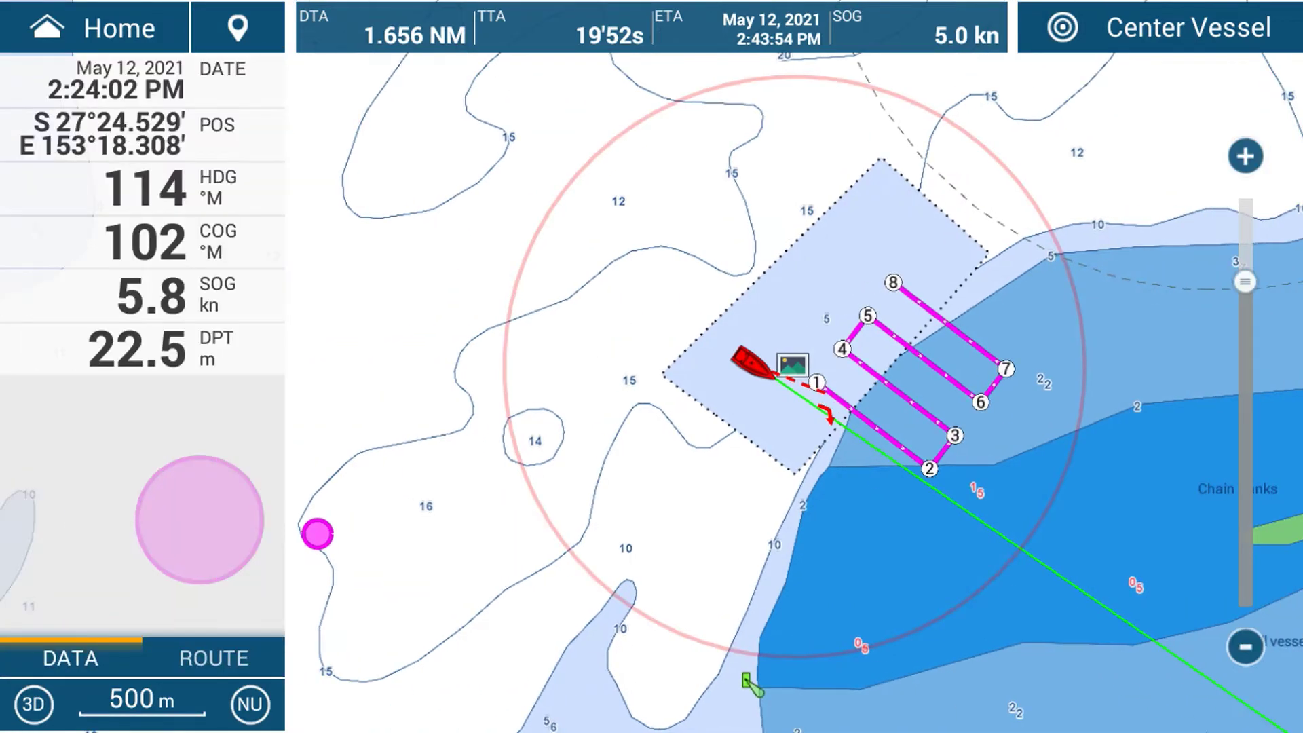
- Add a Tide Information databox to the NavData and move the COG databox above HDG
mouse_move(272, 366)
mouse_down()
mouse_move(3, 366)
mouse_move(272, 367)
mouse_up()
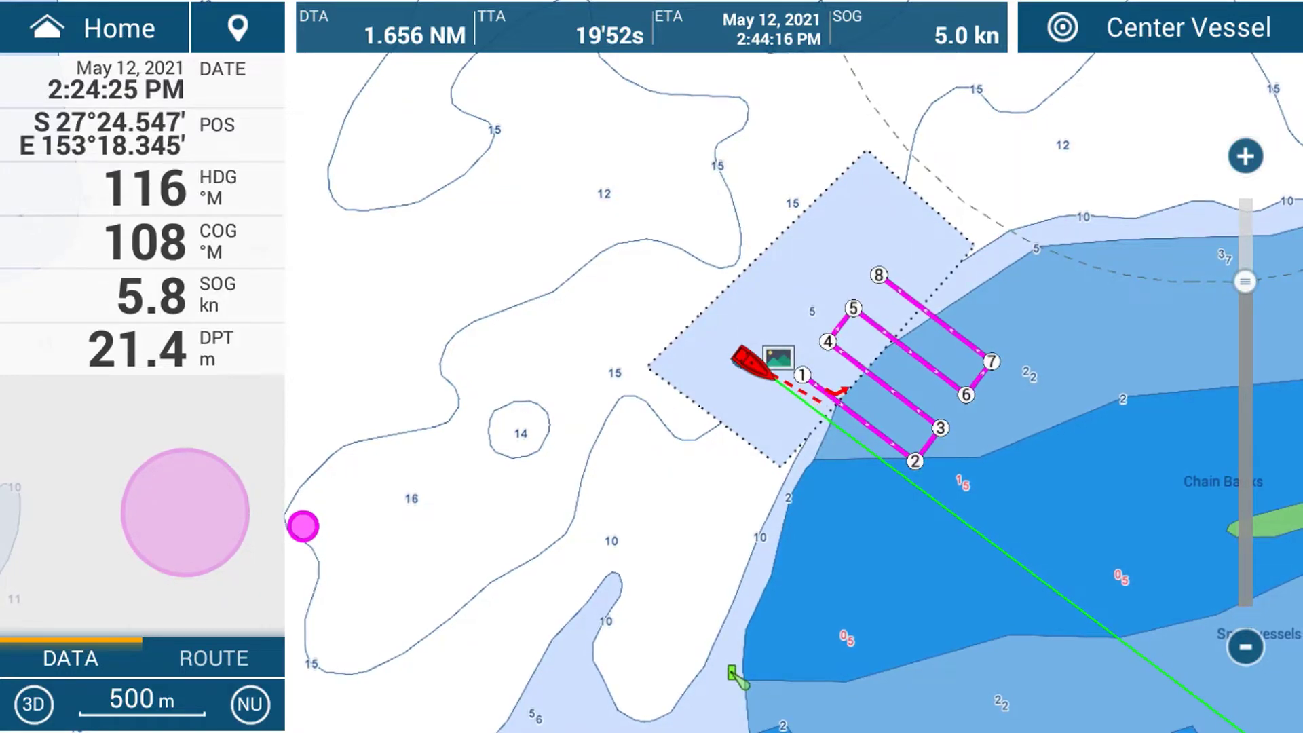
click(120, 444)
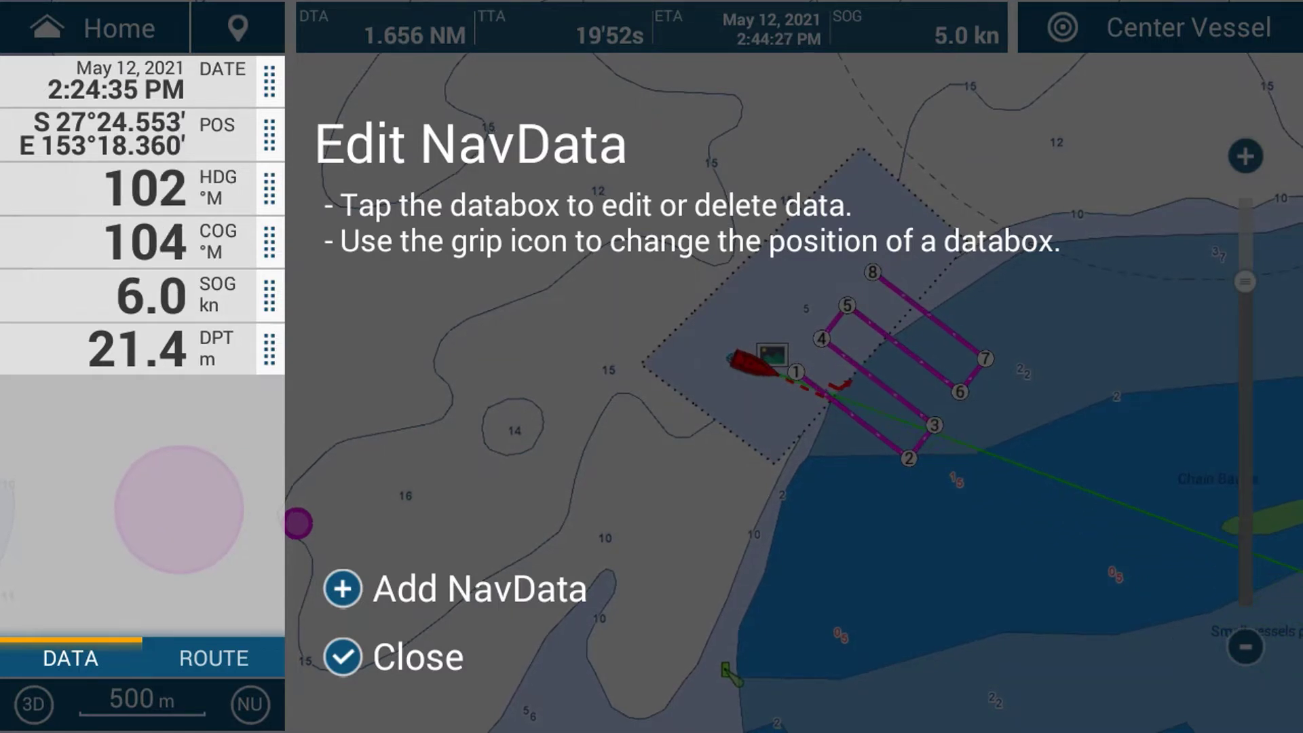
click(342, 588)
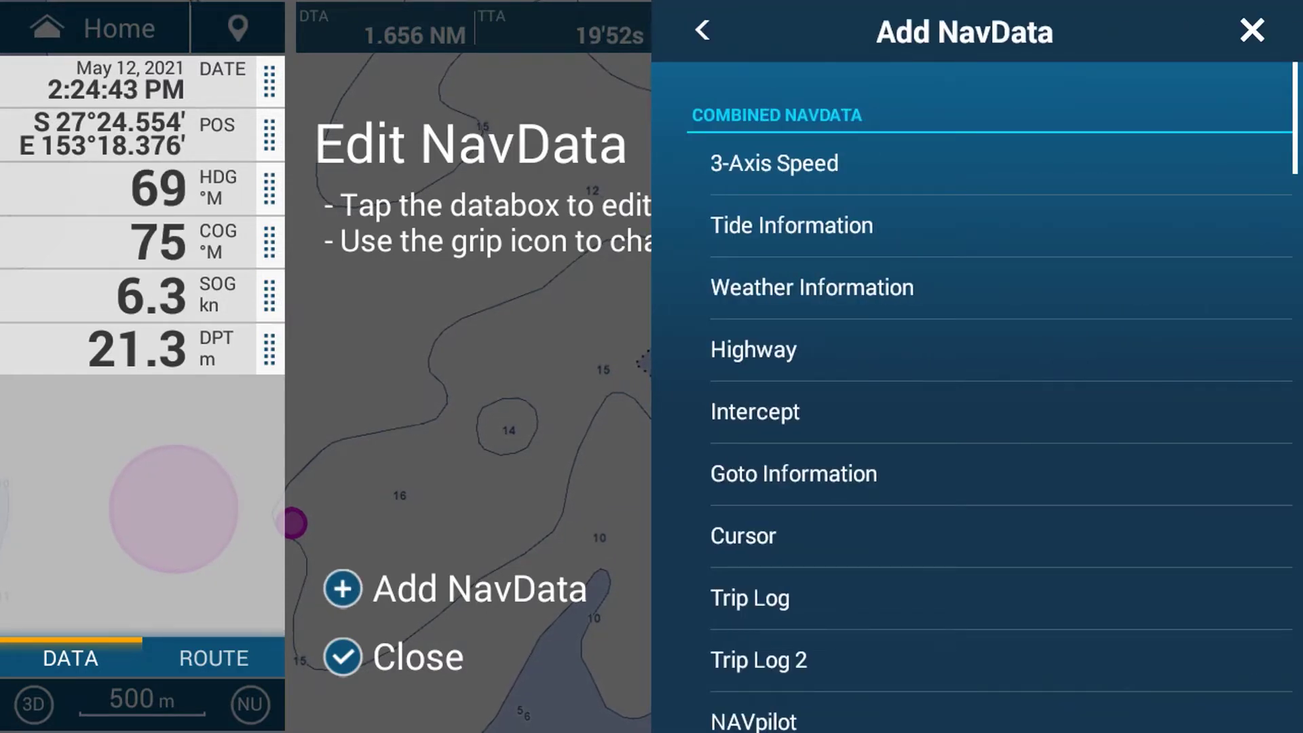
scroll(970, 408, down, 1)
scroll(970, 407, up, 1)
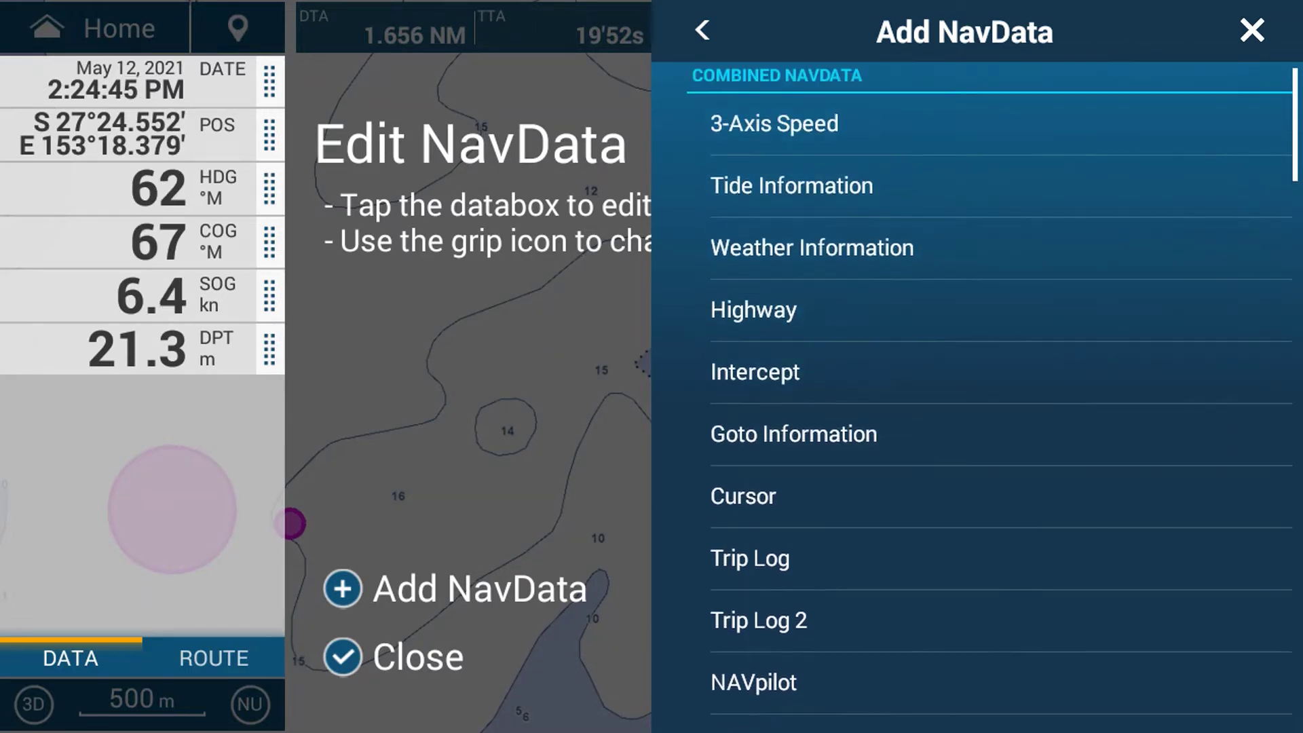
scroll(971, 407, down, 1)
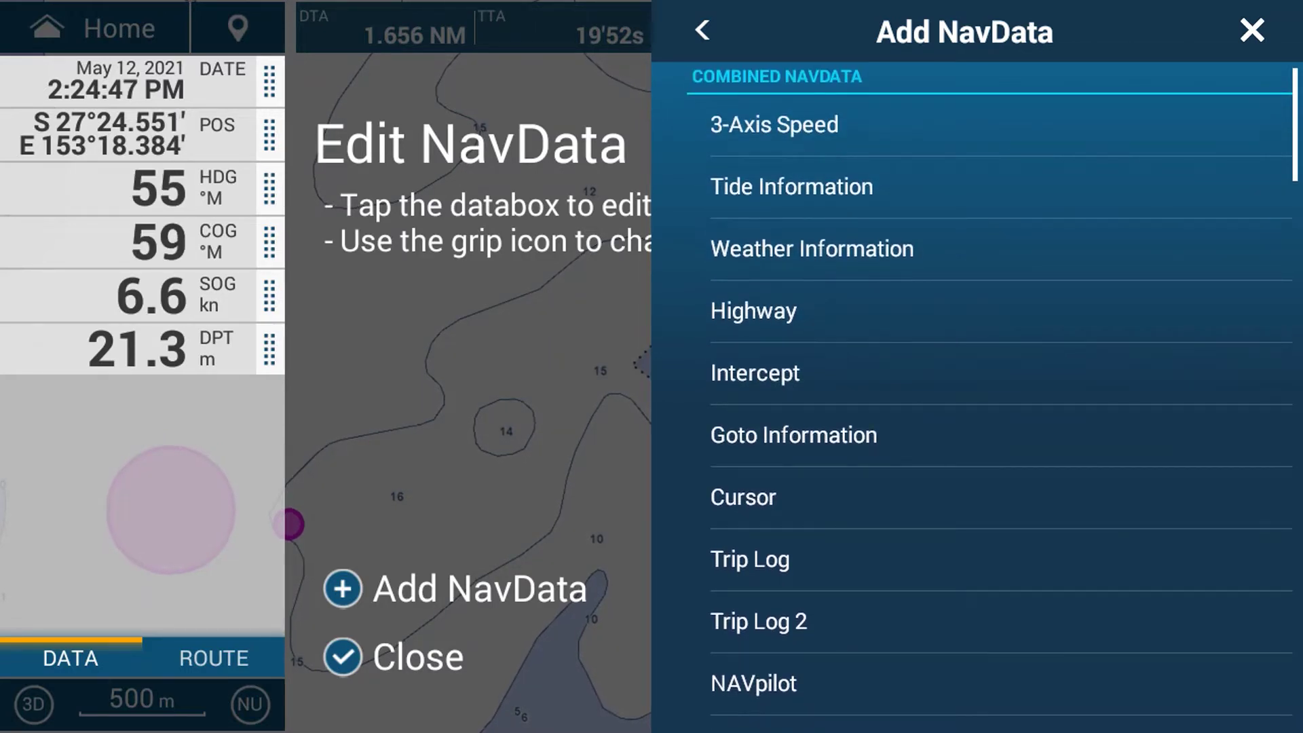
click(791, 186)
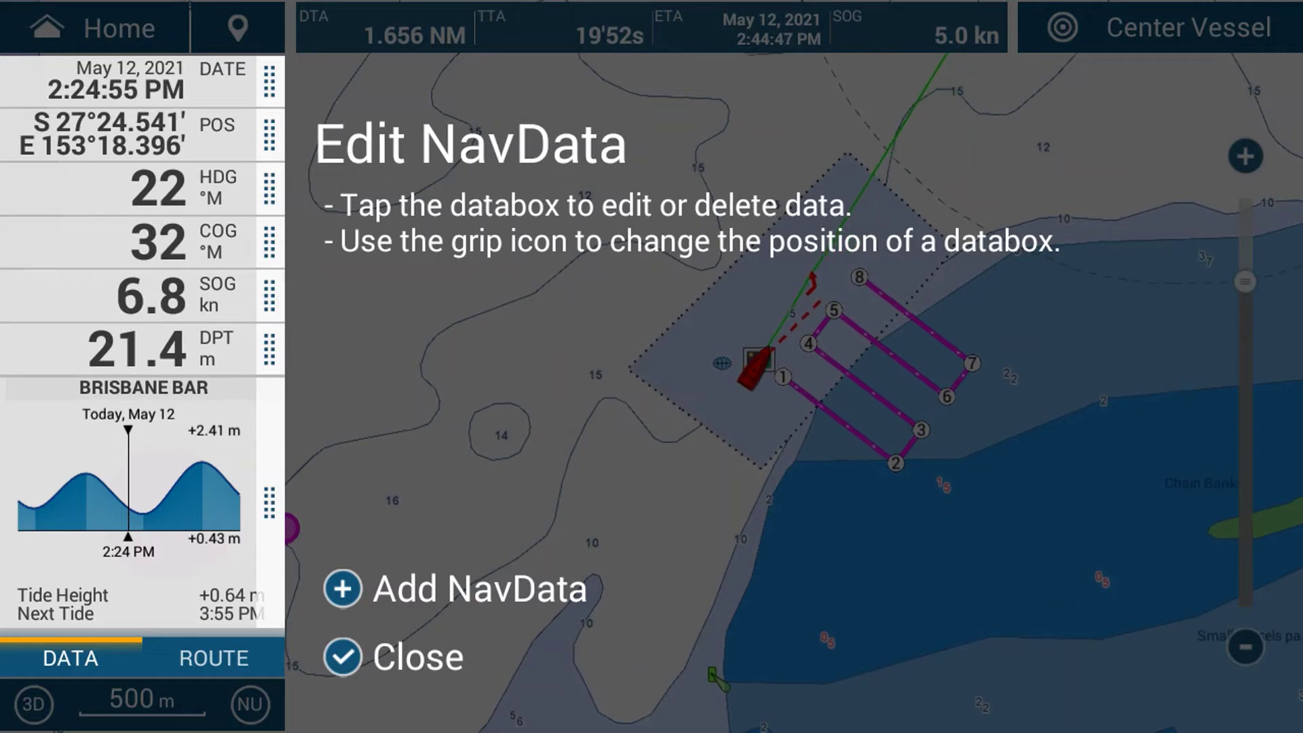
drag(269, 241, 270, 189)
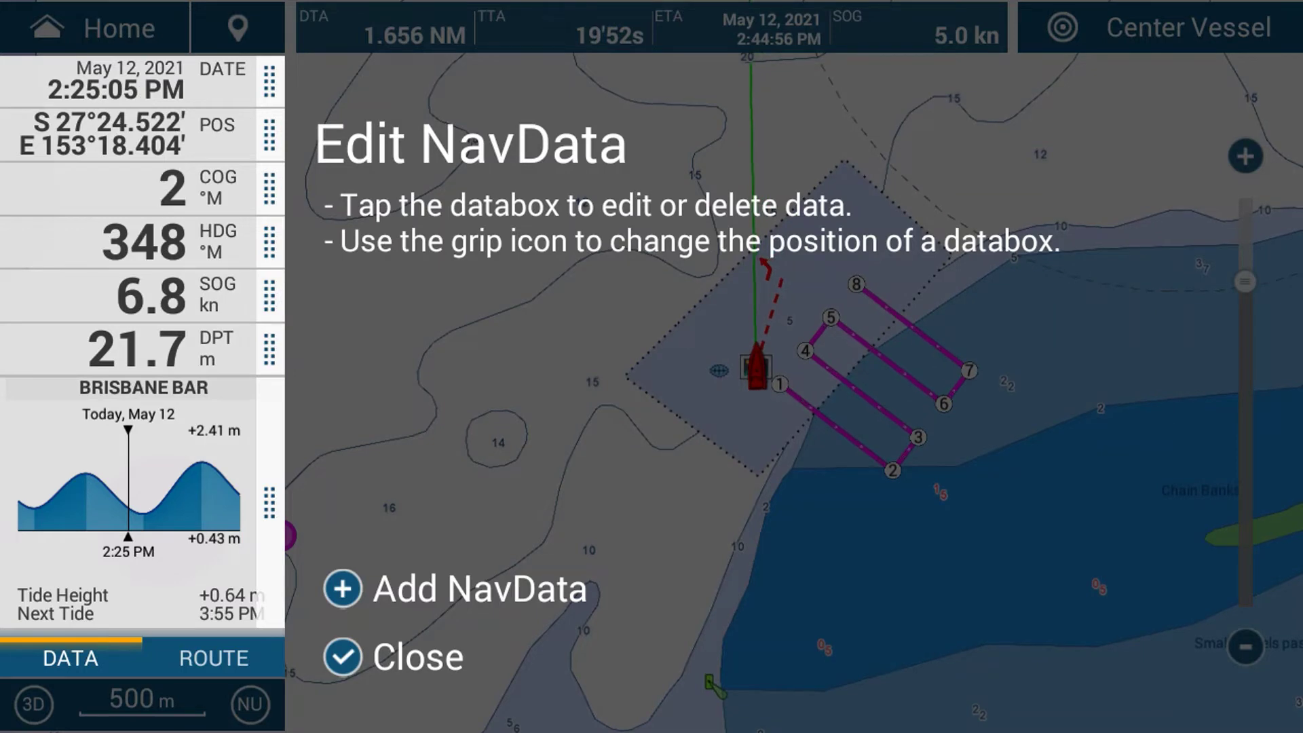
click(393, 657)
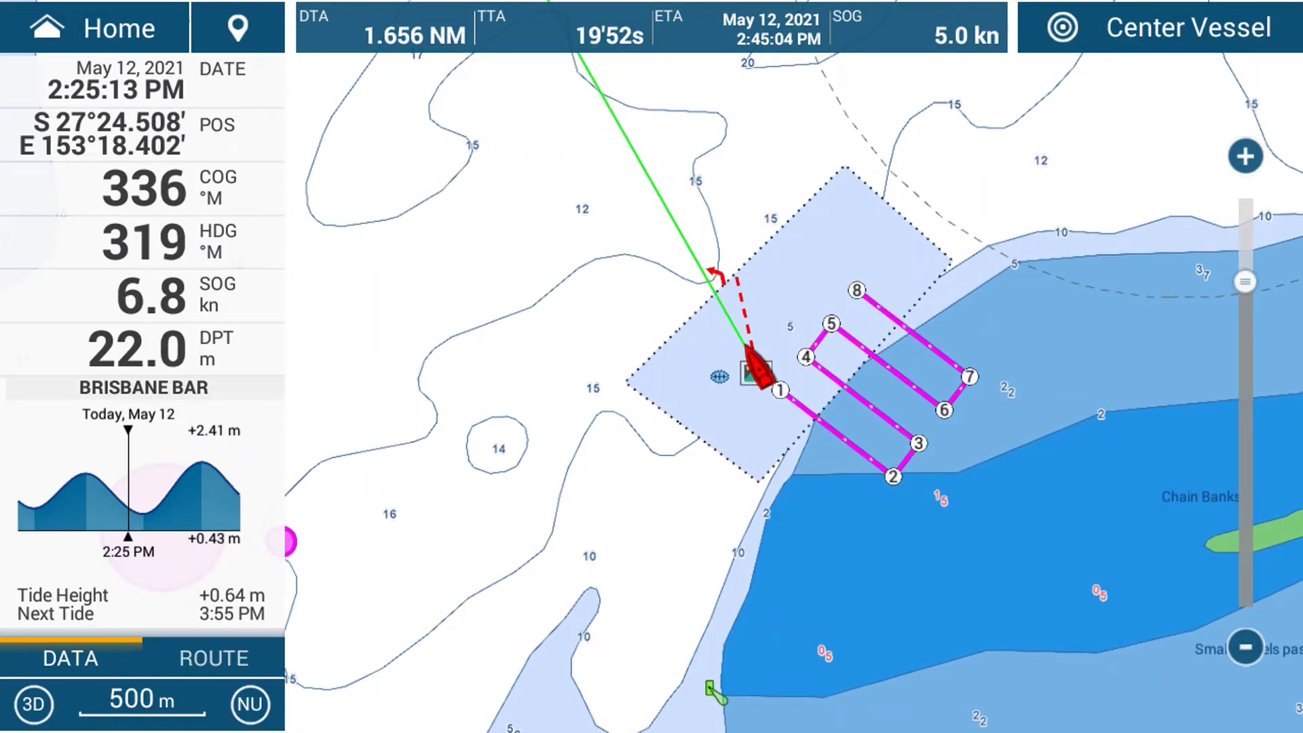
- Set the Scale & Layout option in the general settings to Smallest and return to the chart
click(102, 27)
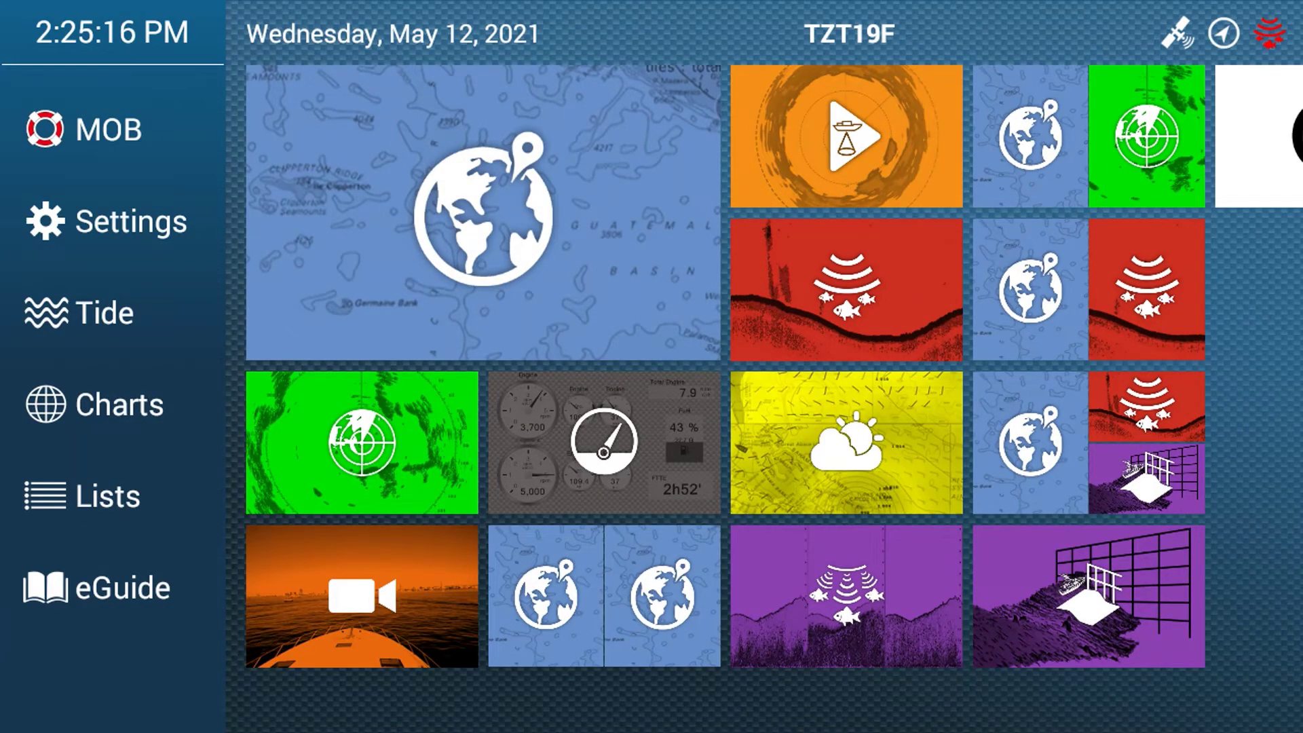
click(106, 221)
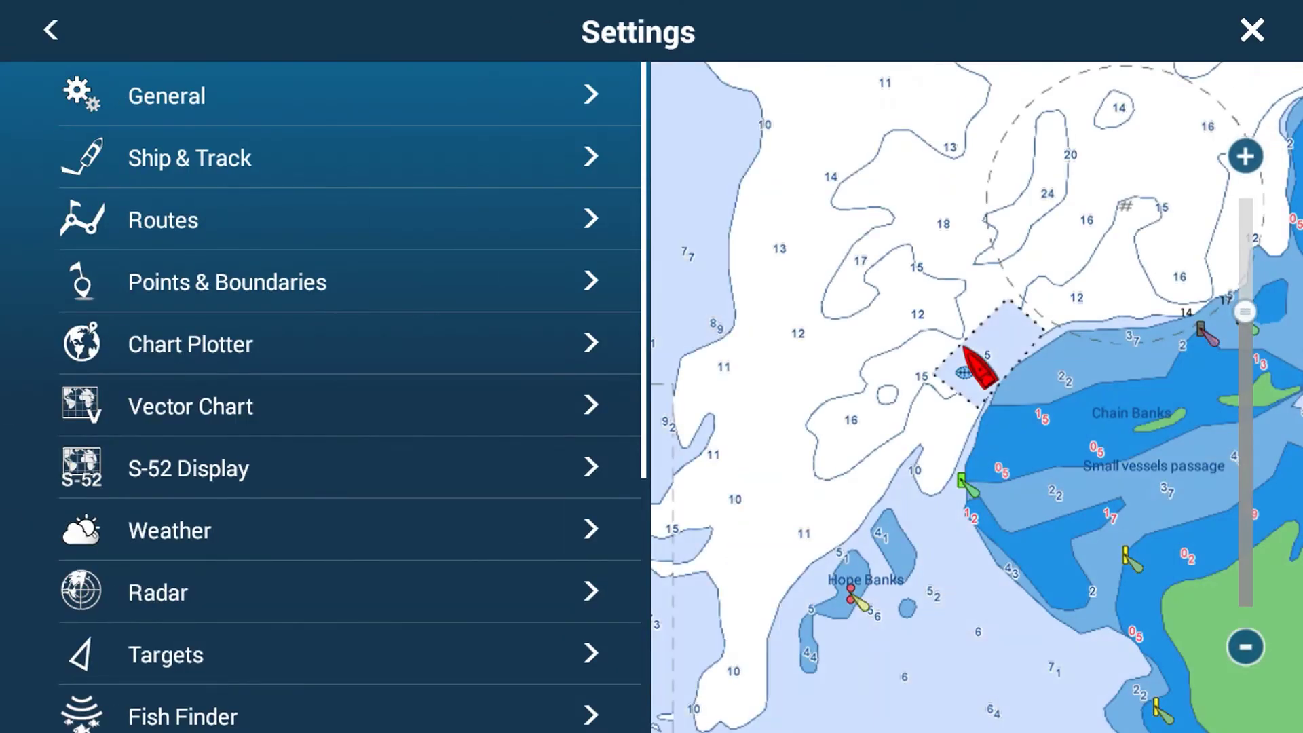
click(338, 95)
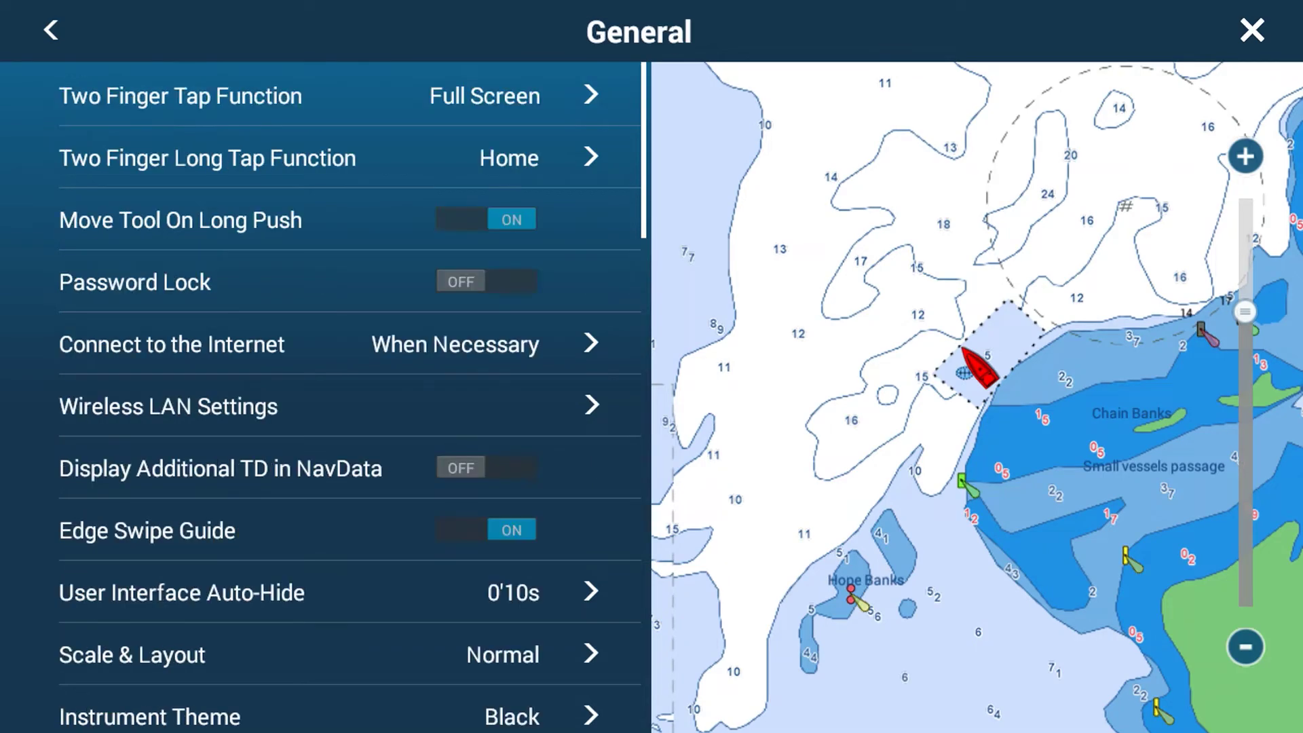
scroll(349, 397, down, 5)
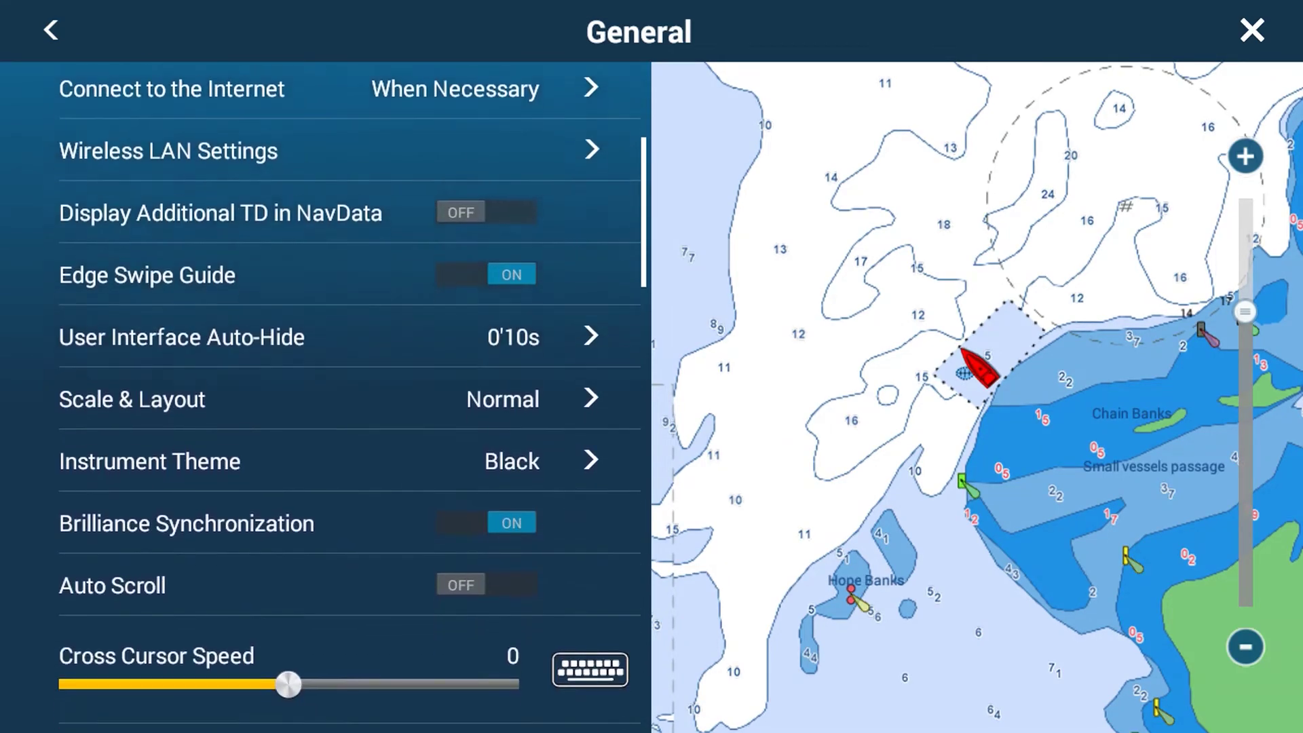
click(337, 418)
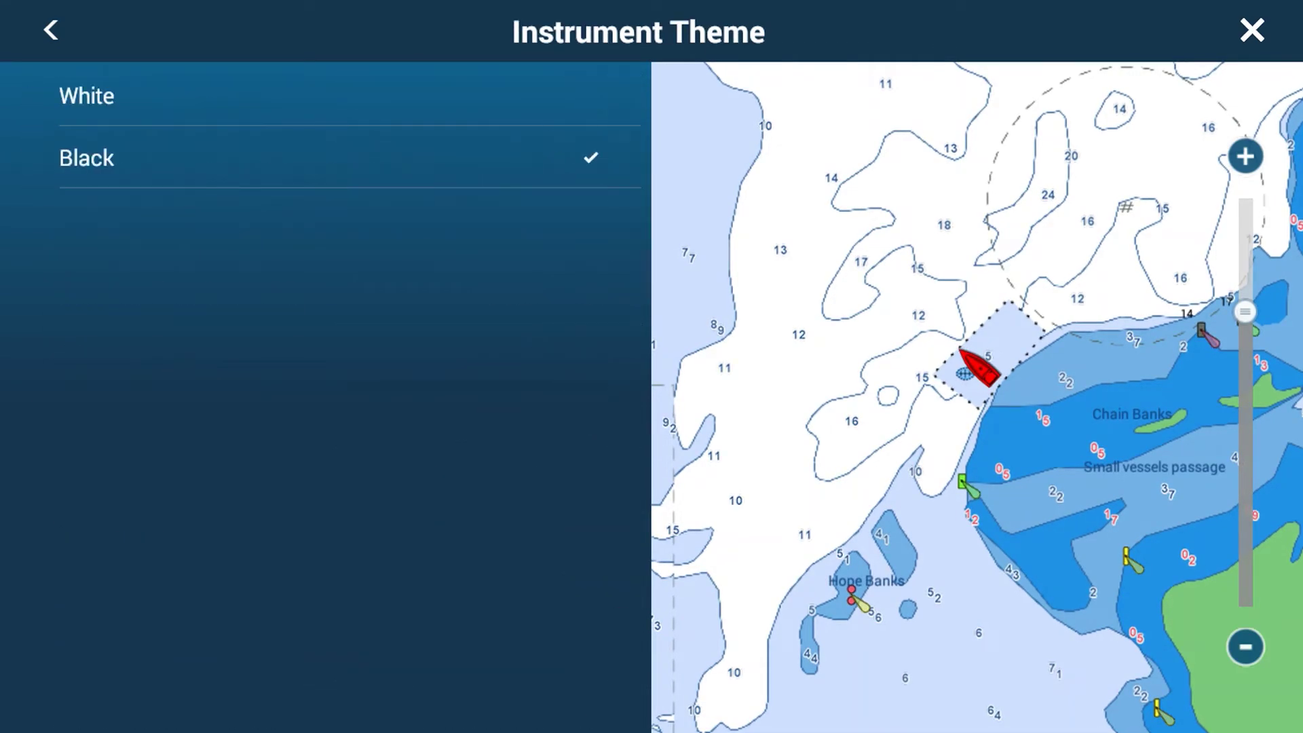
click(51, 30)
click(337, 356)
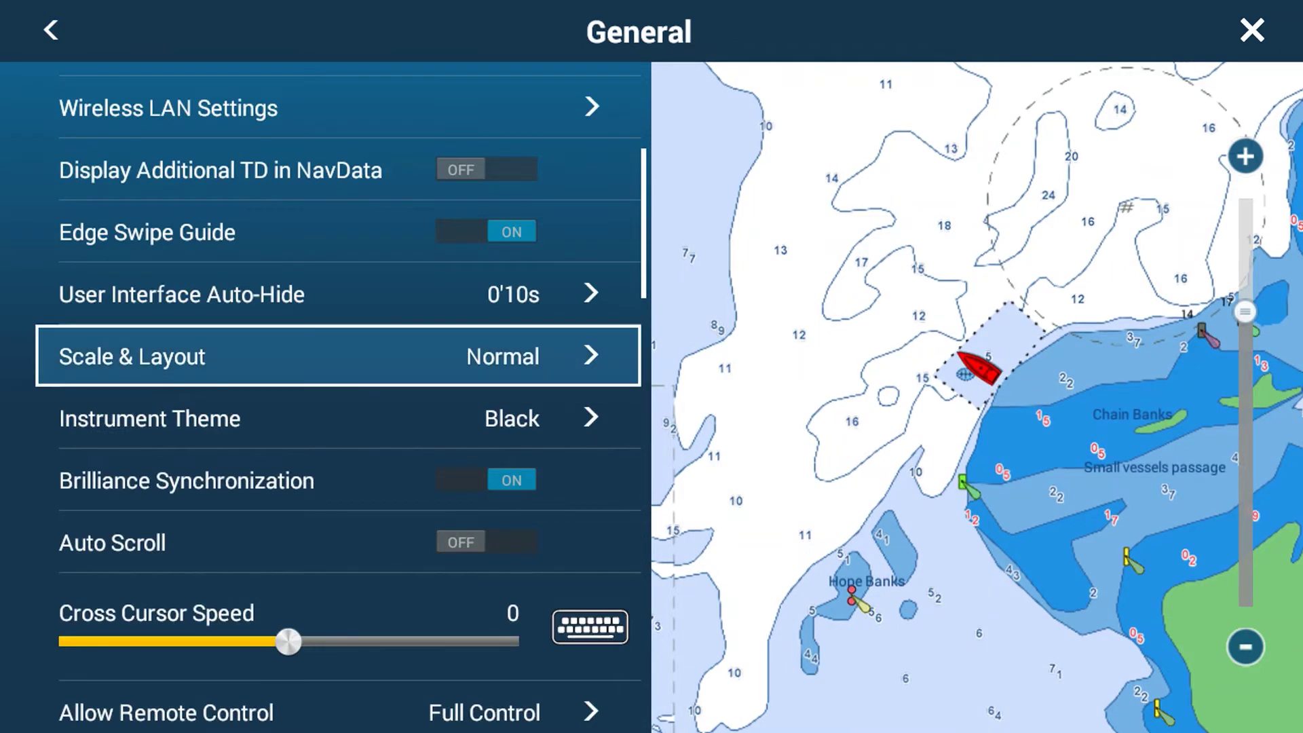
click(337, 158)
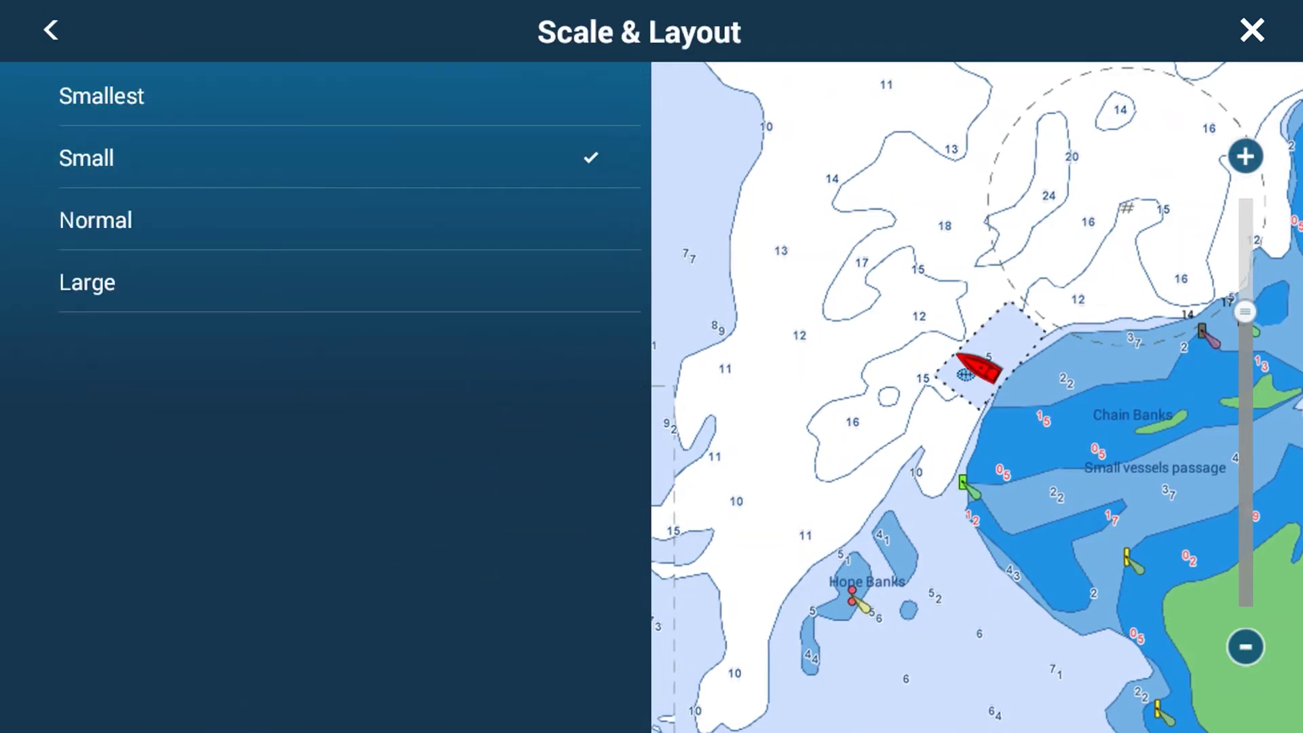
click(337, 95)
click(51, 30)
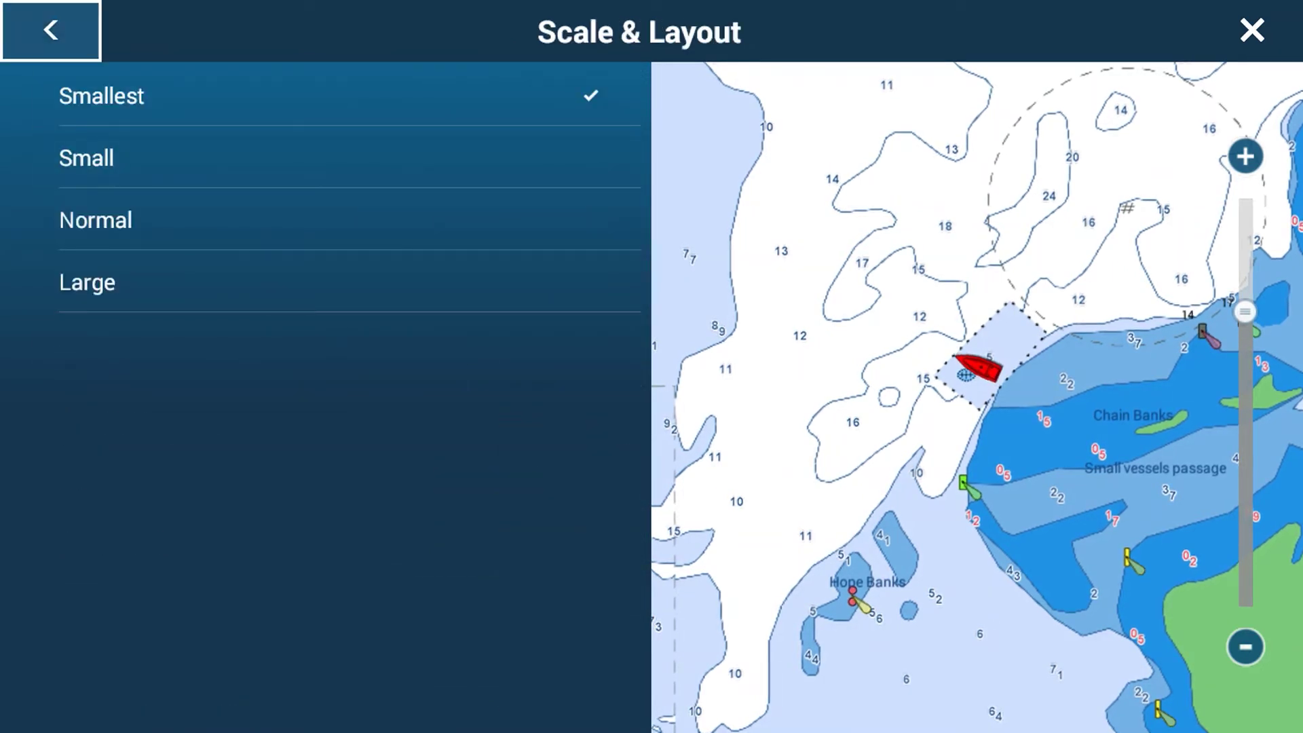
click(1253, 30)
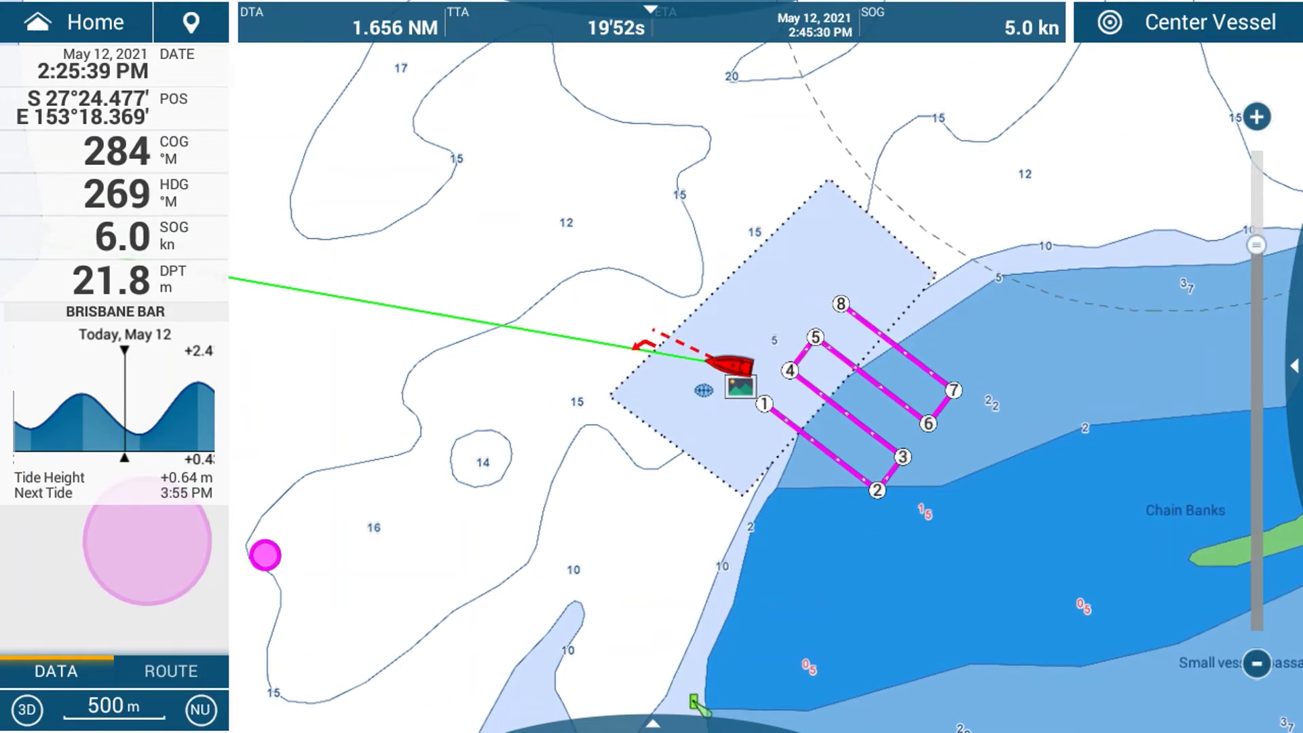
- Set the Scale & Layout option in the general settings to Large and return to the chart
click(74, 22)
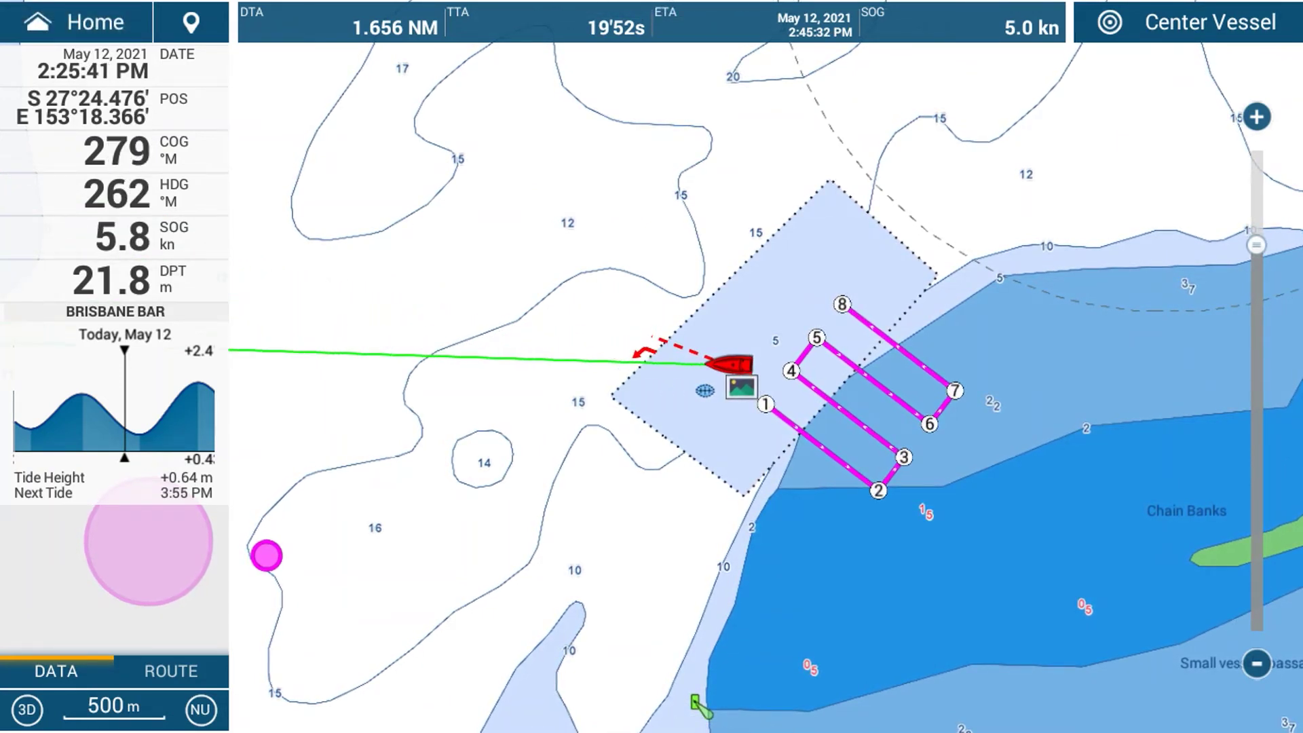
click(75, 22)
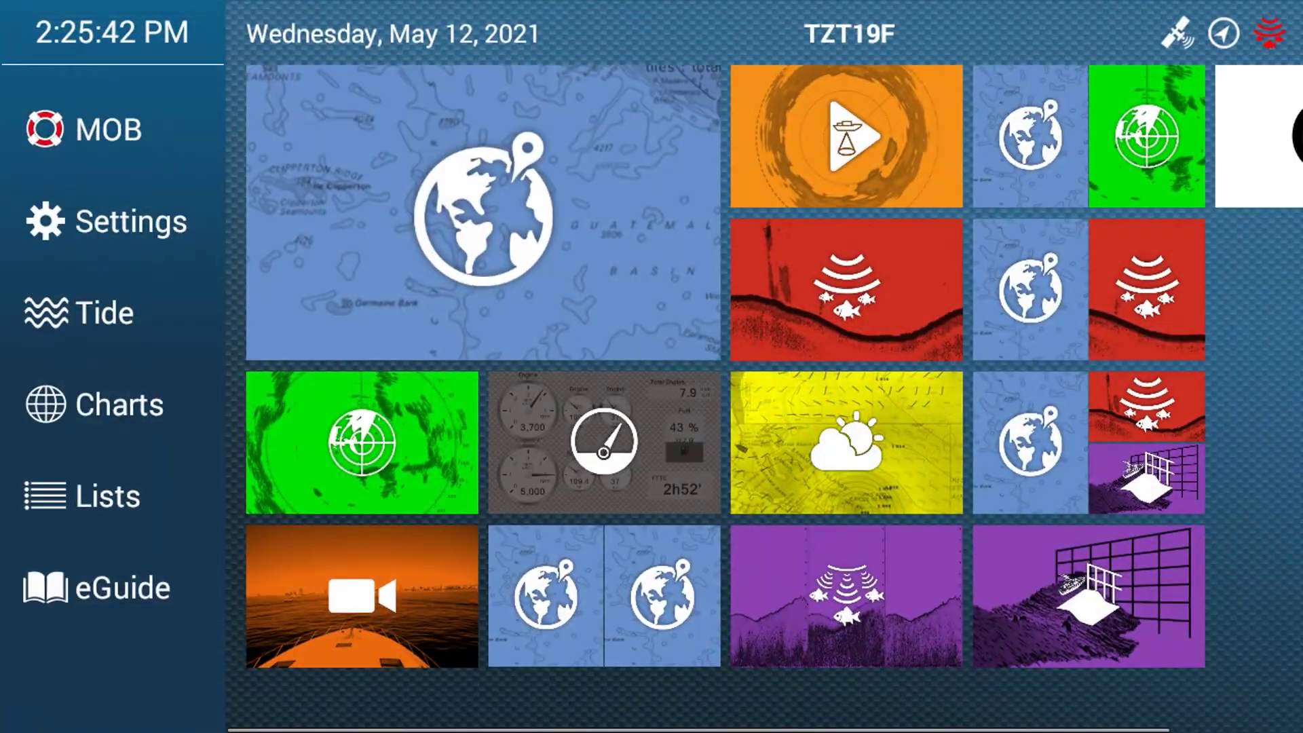
click(109, 221)
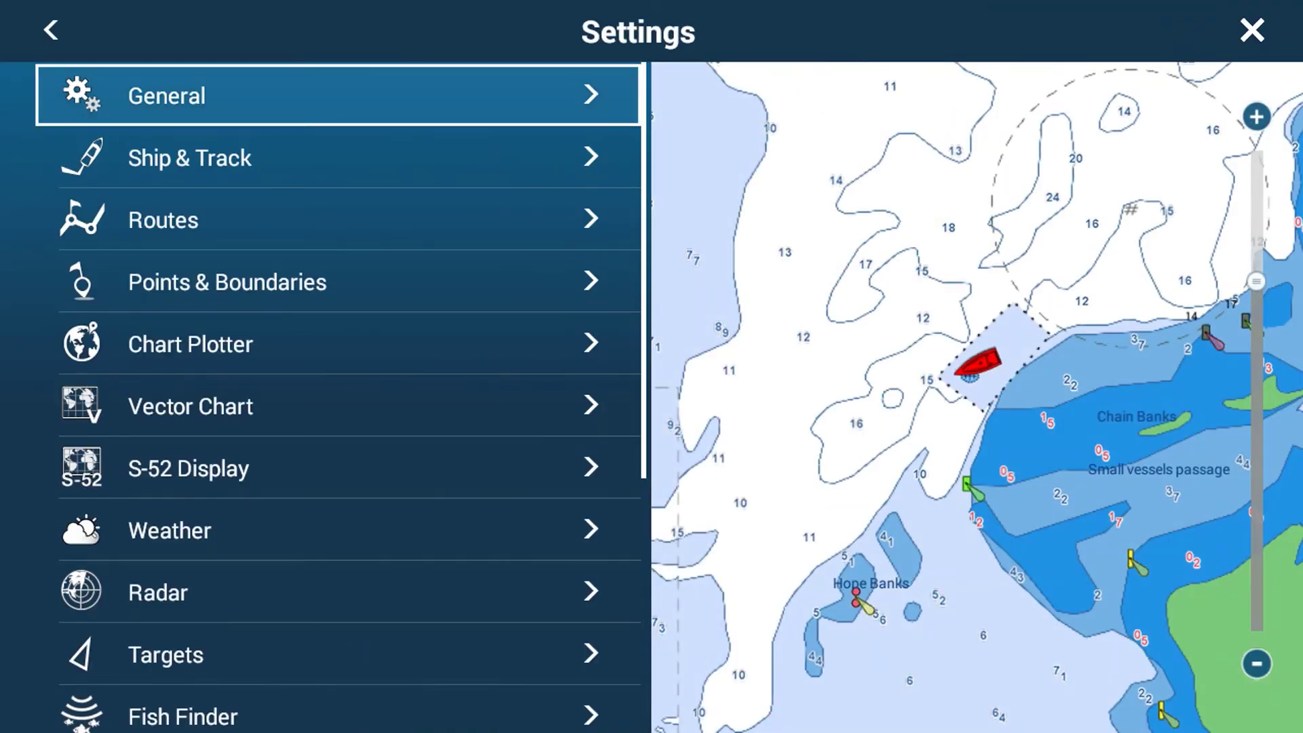
click(338, 95)
scroll(326, 397, down, 7)
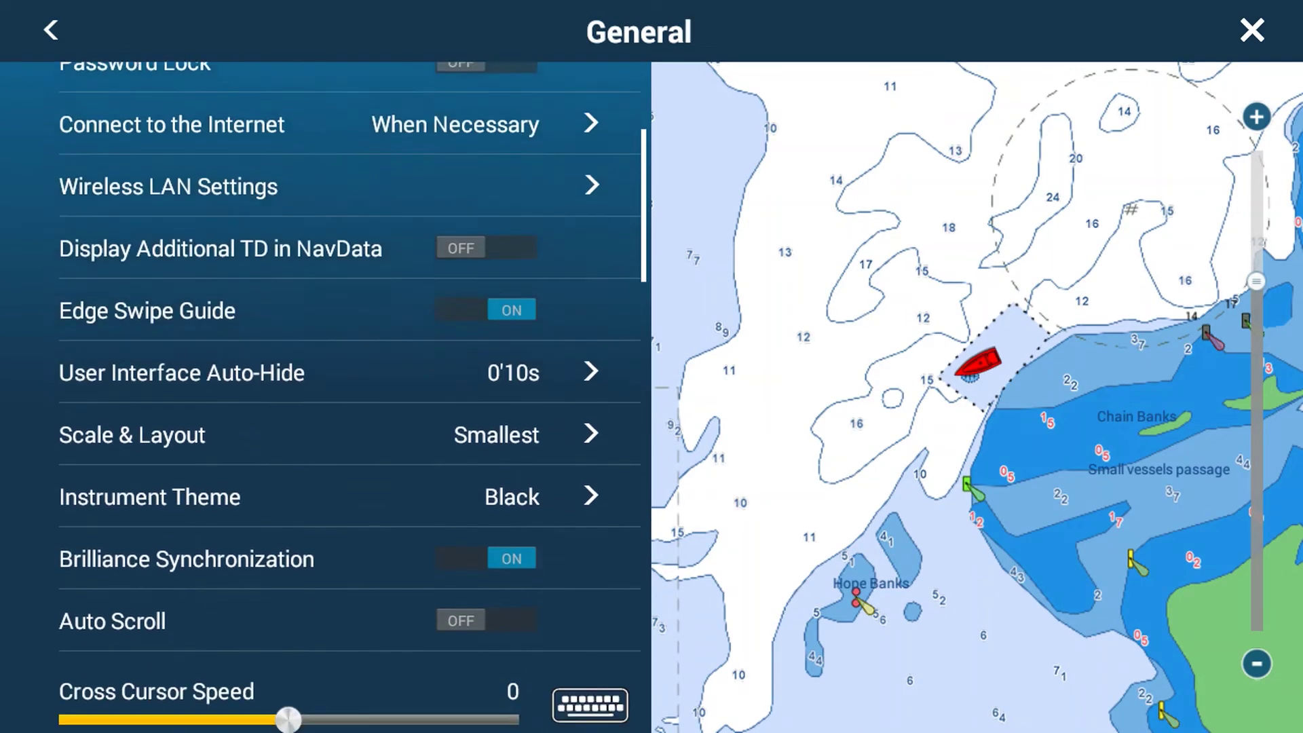
scroll(326, 397, up, 3)
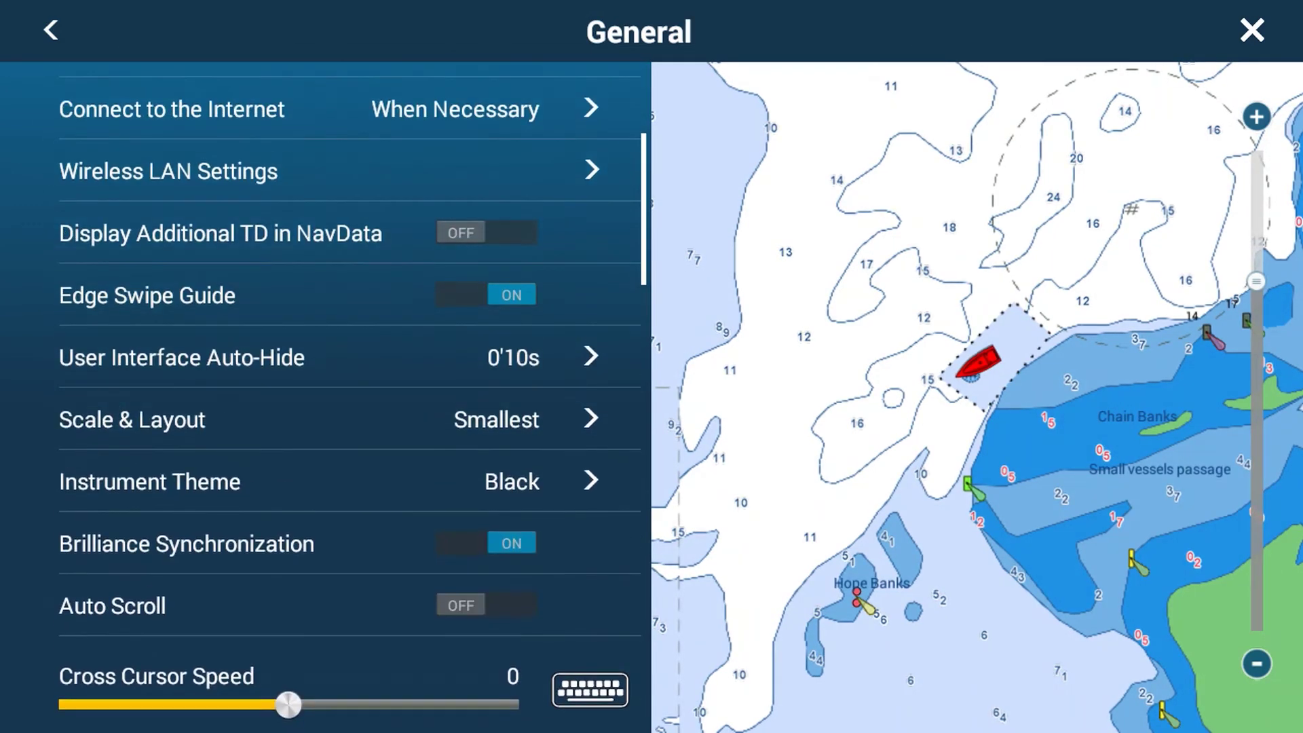
scroll(325, 397, down, 5)
scroll(326, 397, up, 2)
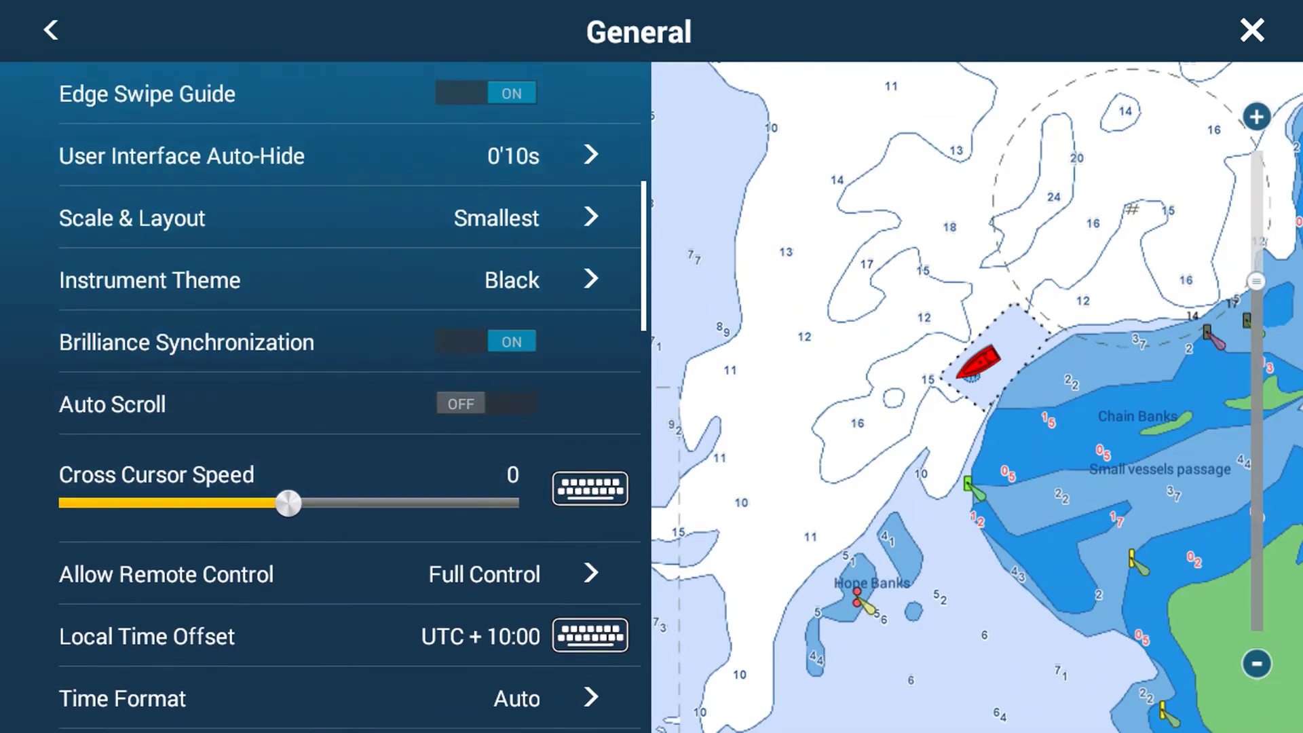
scroll(326, 397, up, 1)
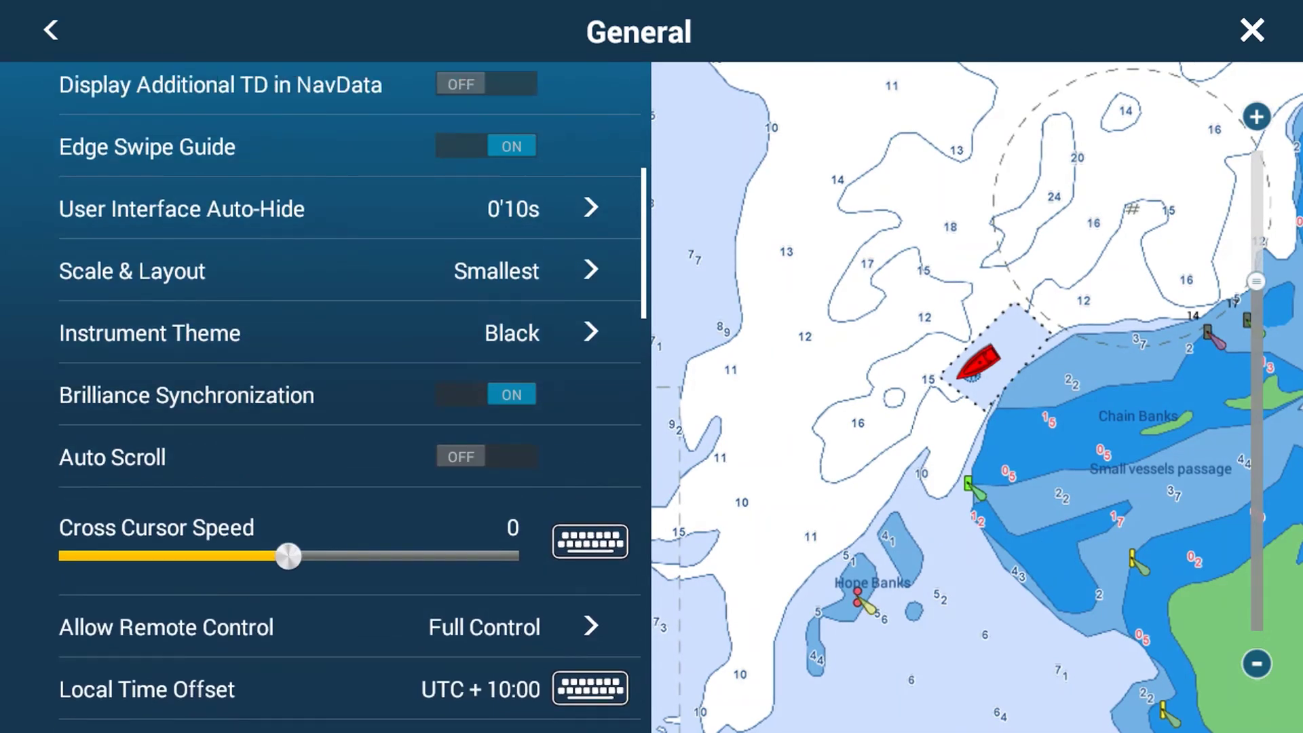
click(299, 270)
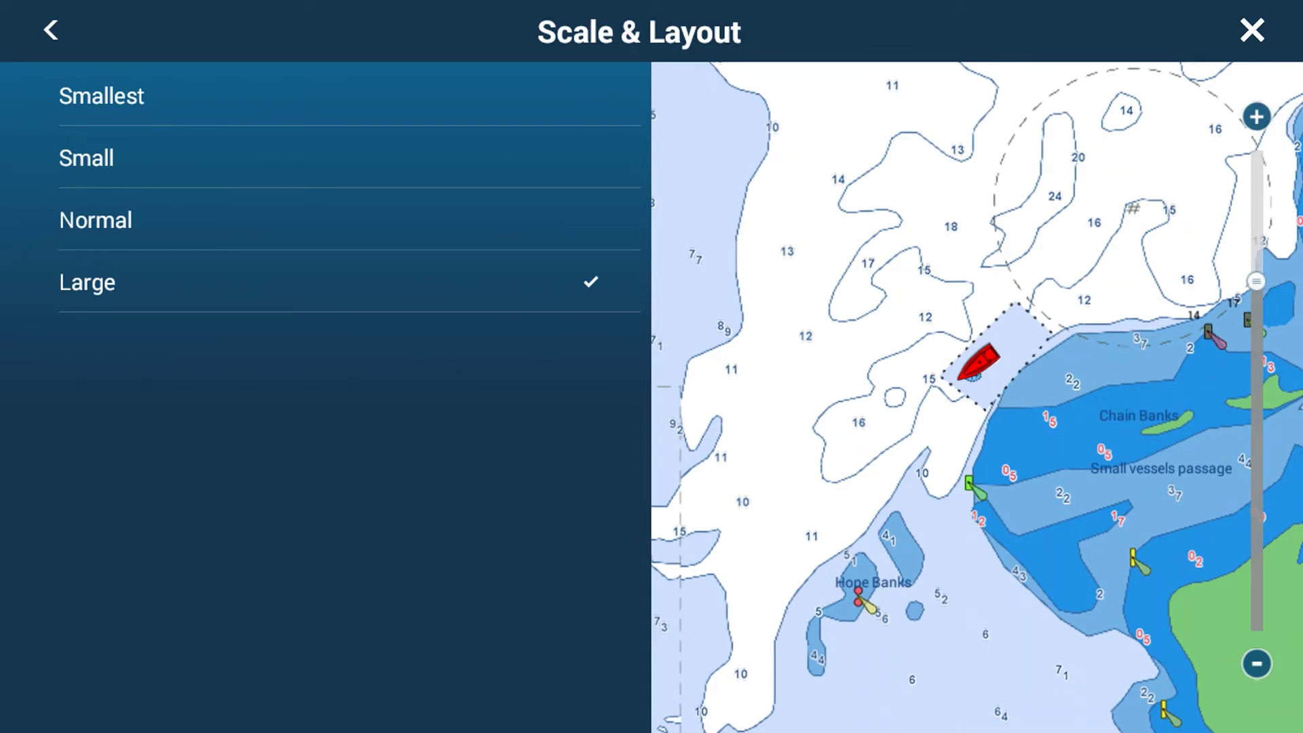
click(1253, 31)
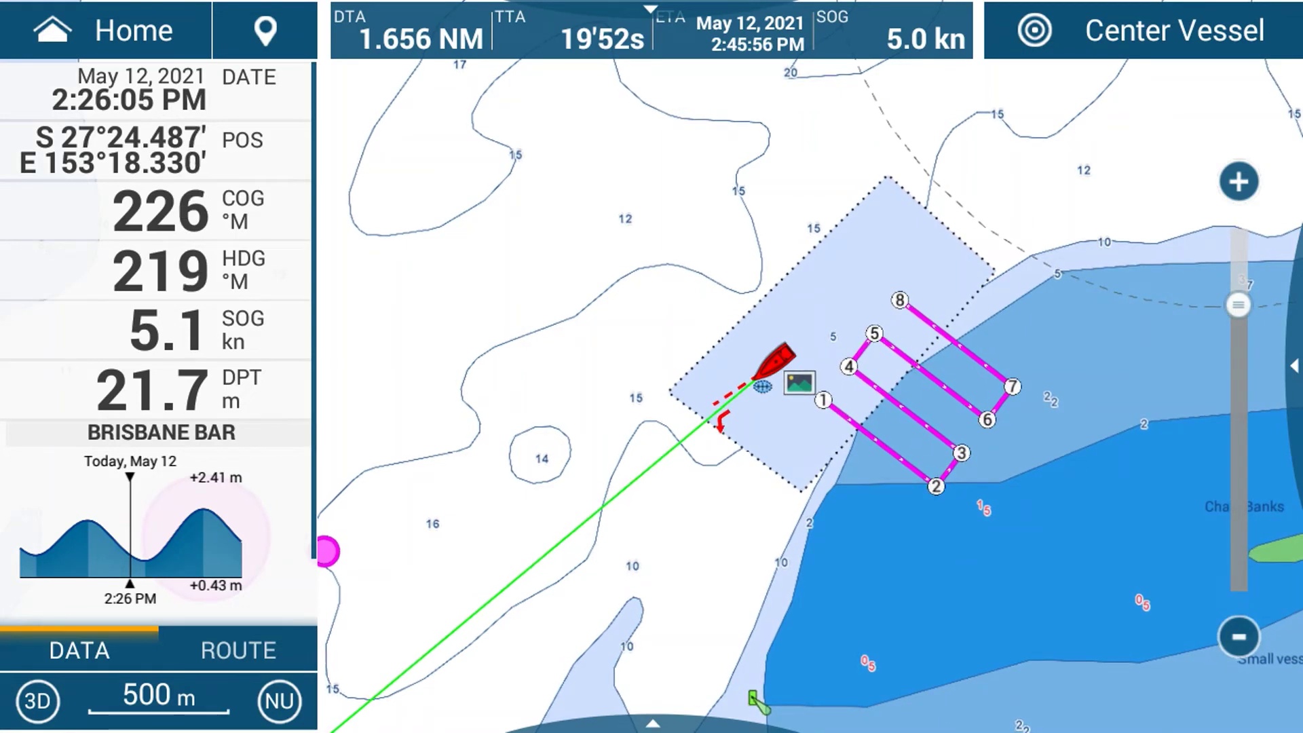
- Look through the DATA databoxes down to the tide heights and switch the NavData to the ROUTE set
click(207, 540)
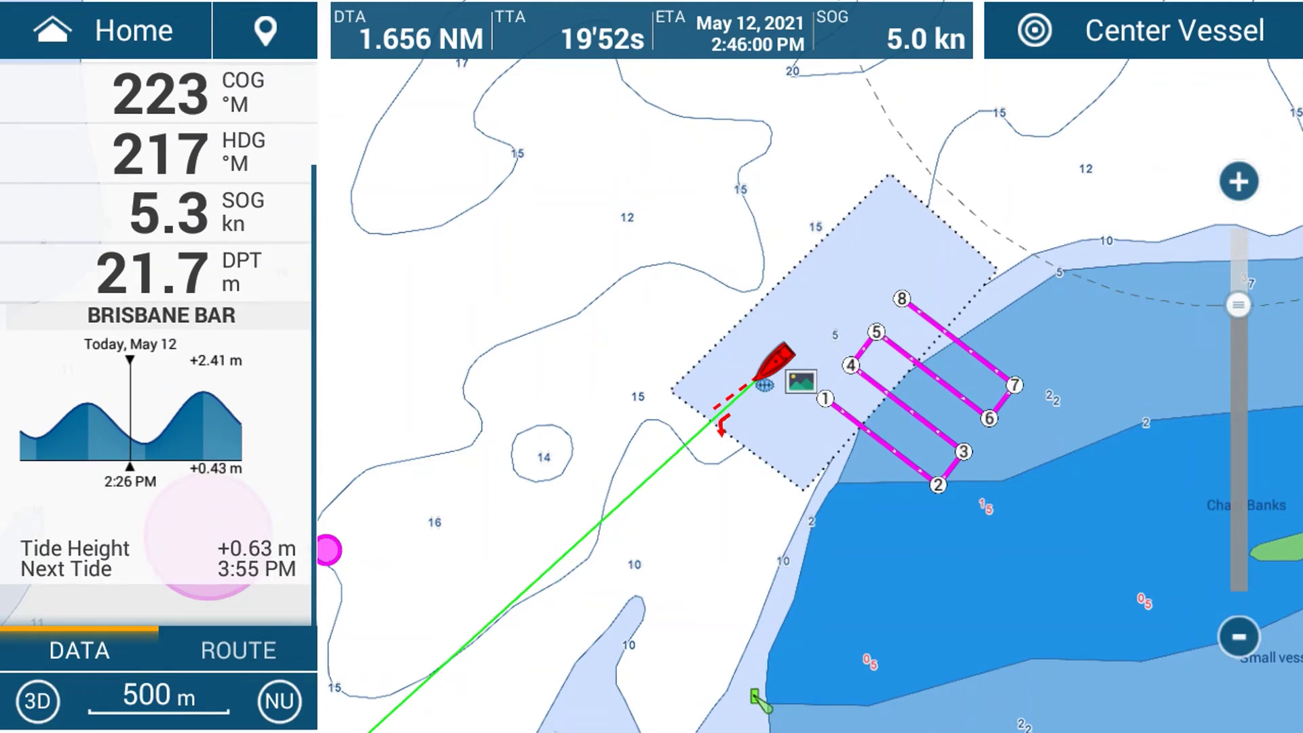
scroll(159, 344, down, 1)
scroll(159, 343, up, 3)
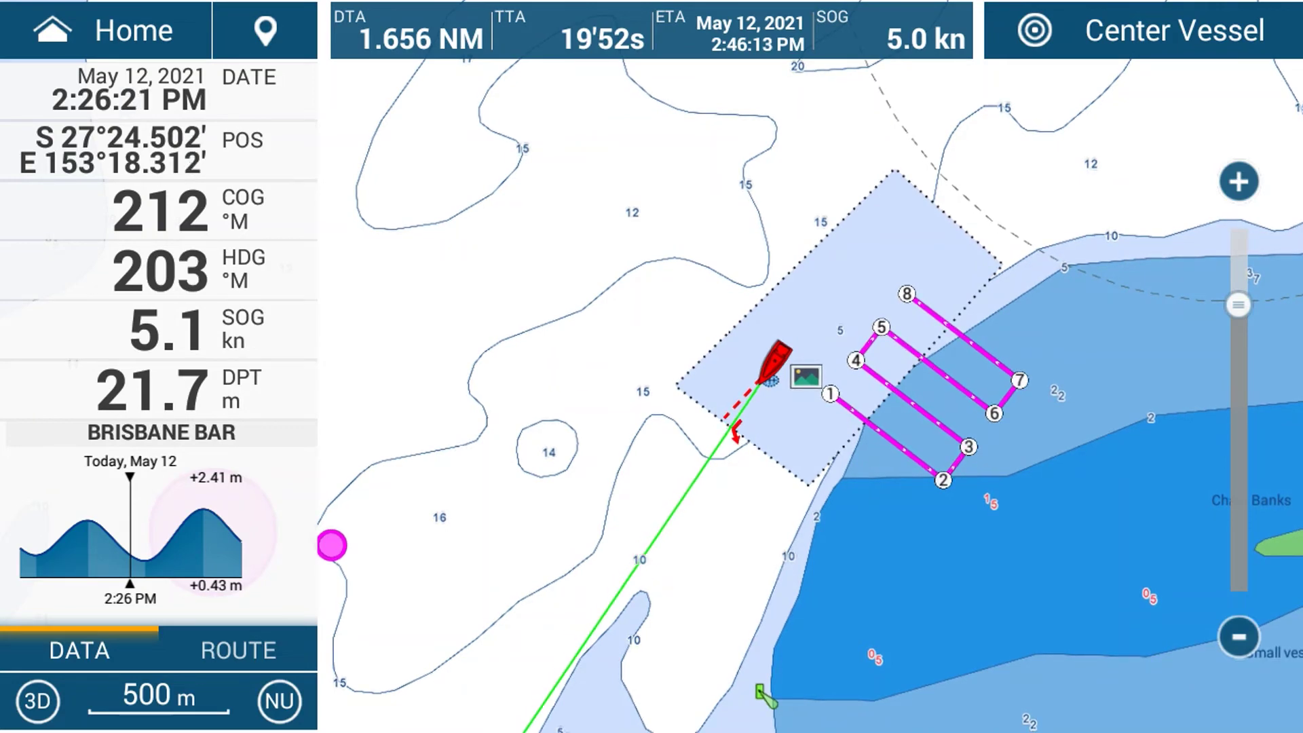
click(239, 650)
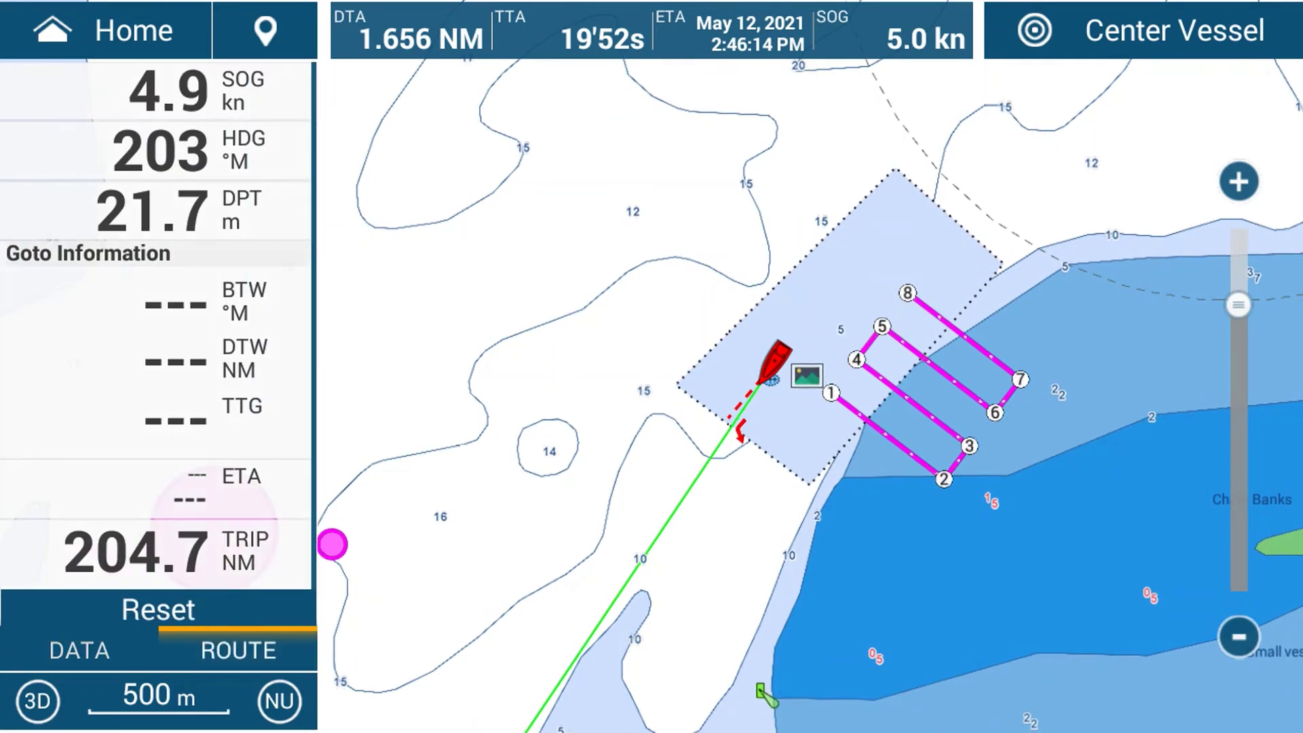
click(79, 650)
click(238, 651)
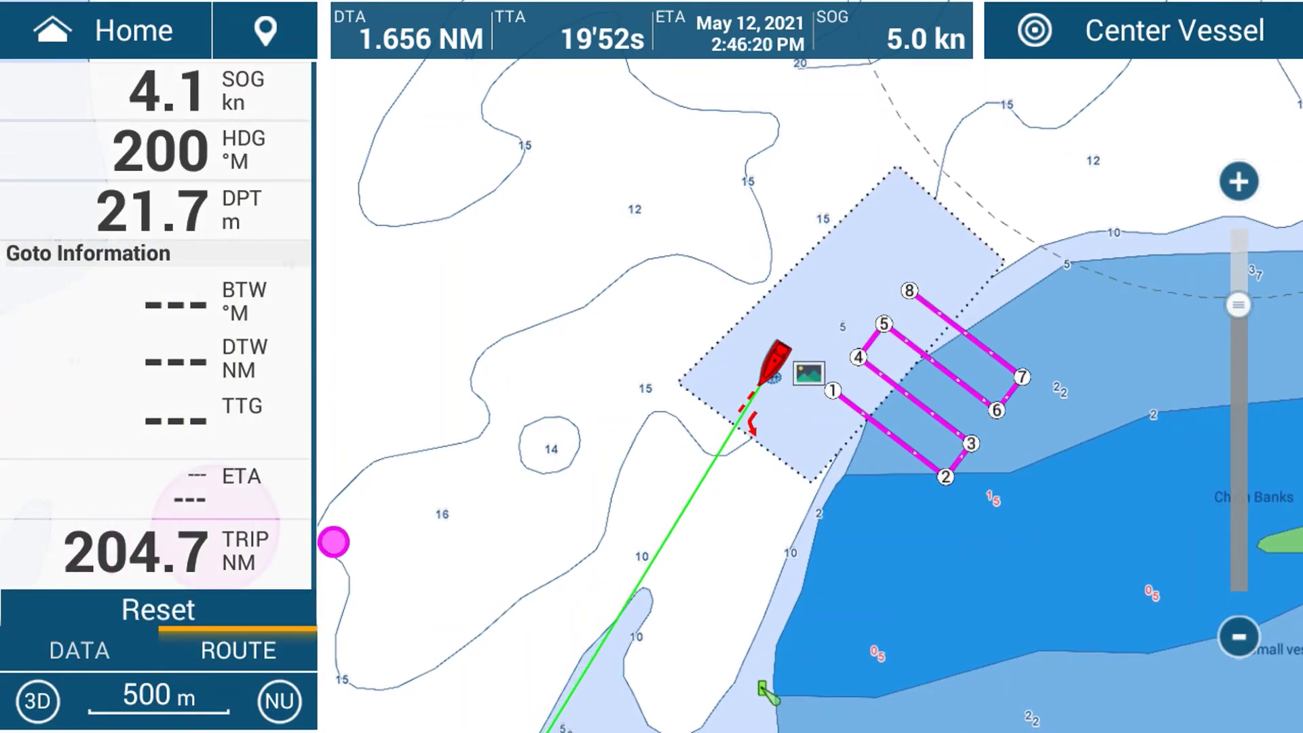
- Start navigation along the magenta eight-point route using Precision Mode
click(891, 427)
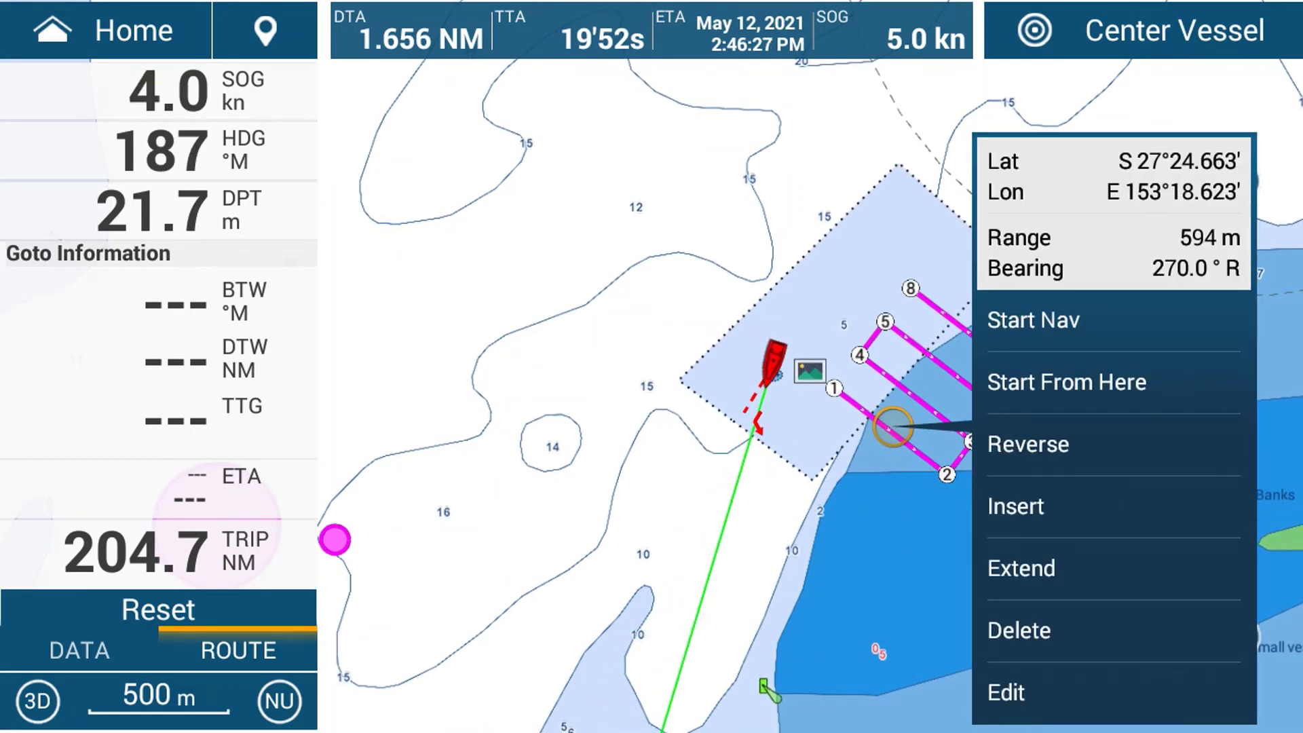
click(1033, 320)
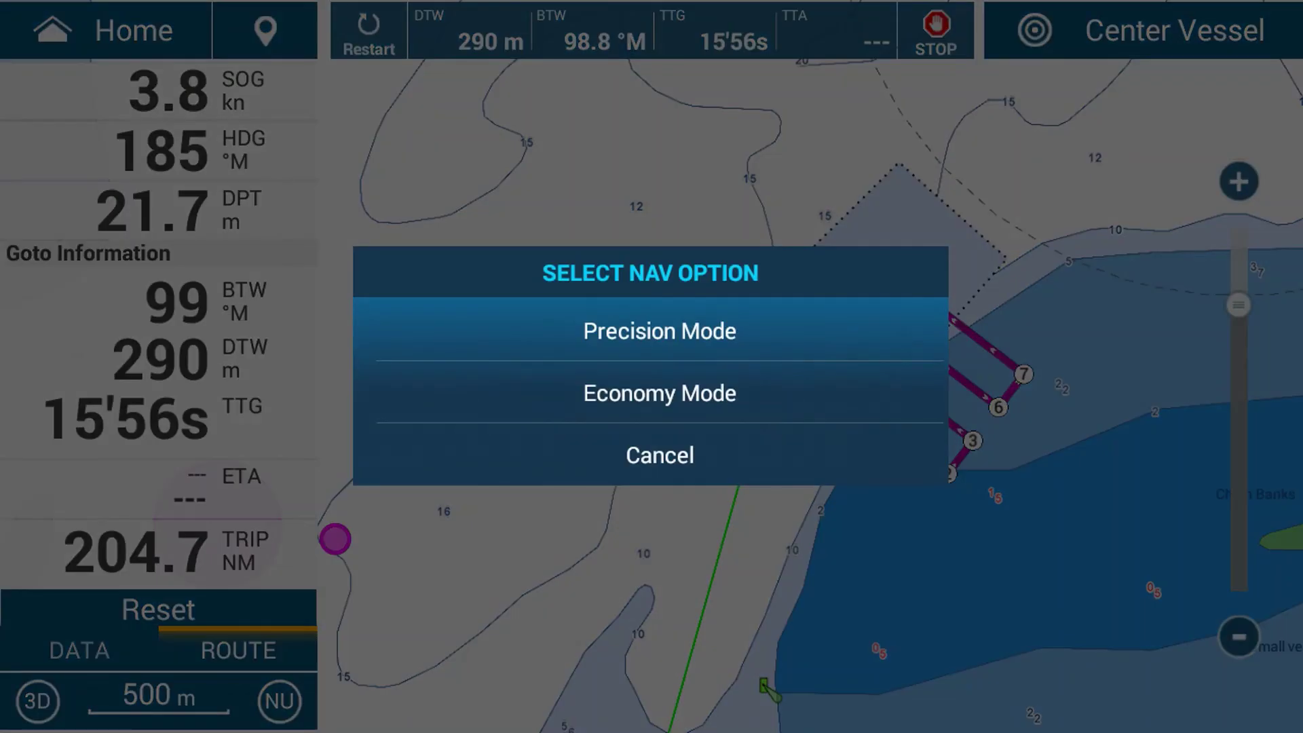
click(660, 331)
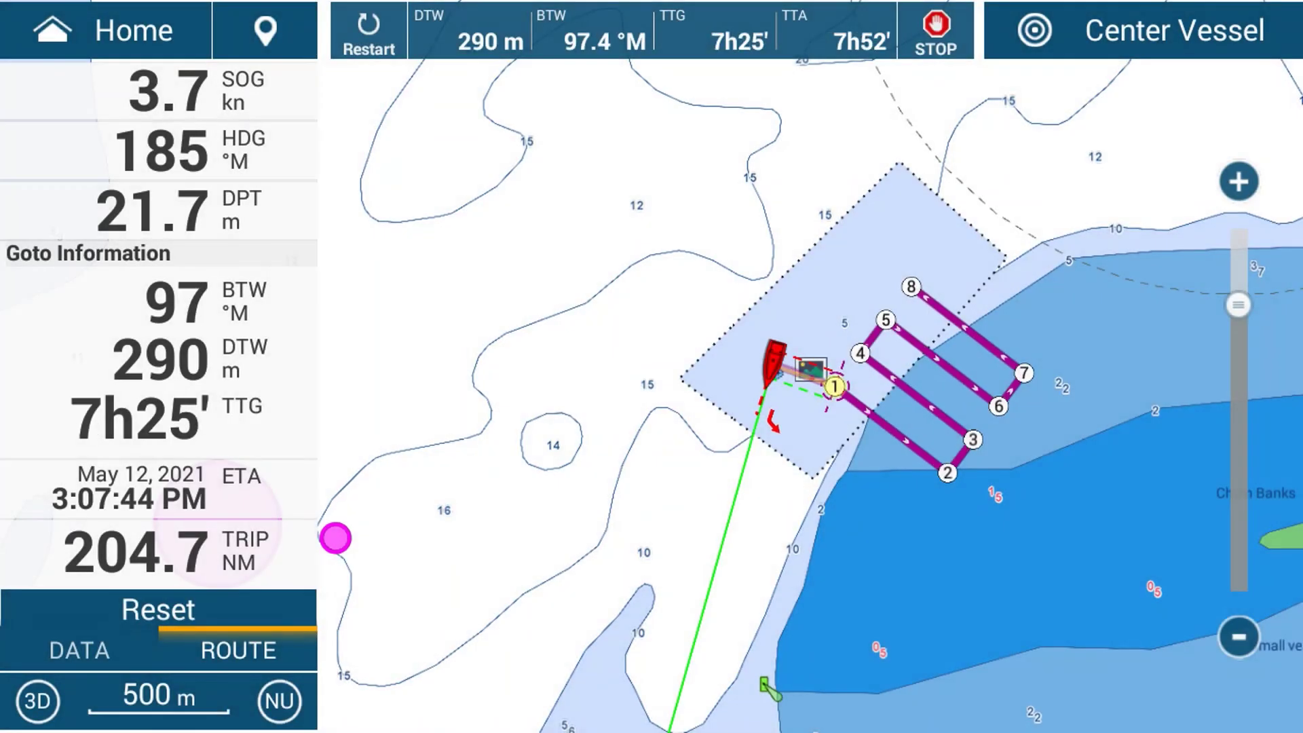